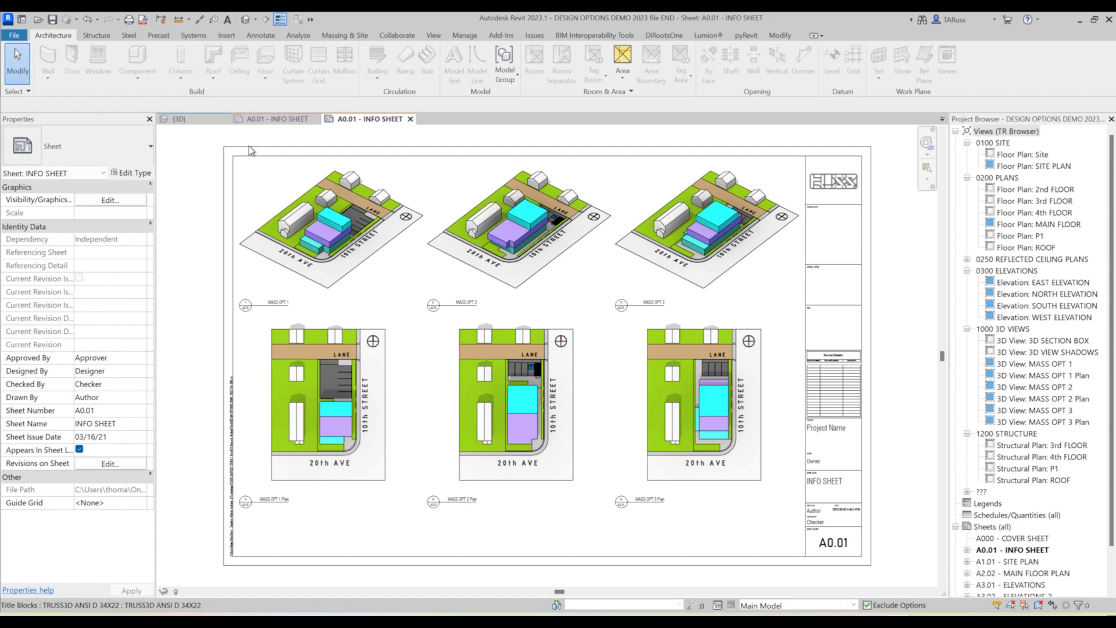
# - Switch to the {3D} view of the site and massing schemes and open the Design Options dialog
pyautogui.click(191, 125)
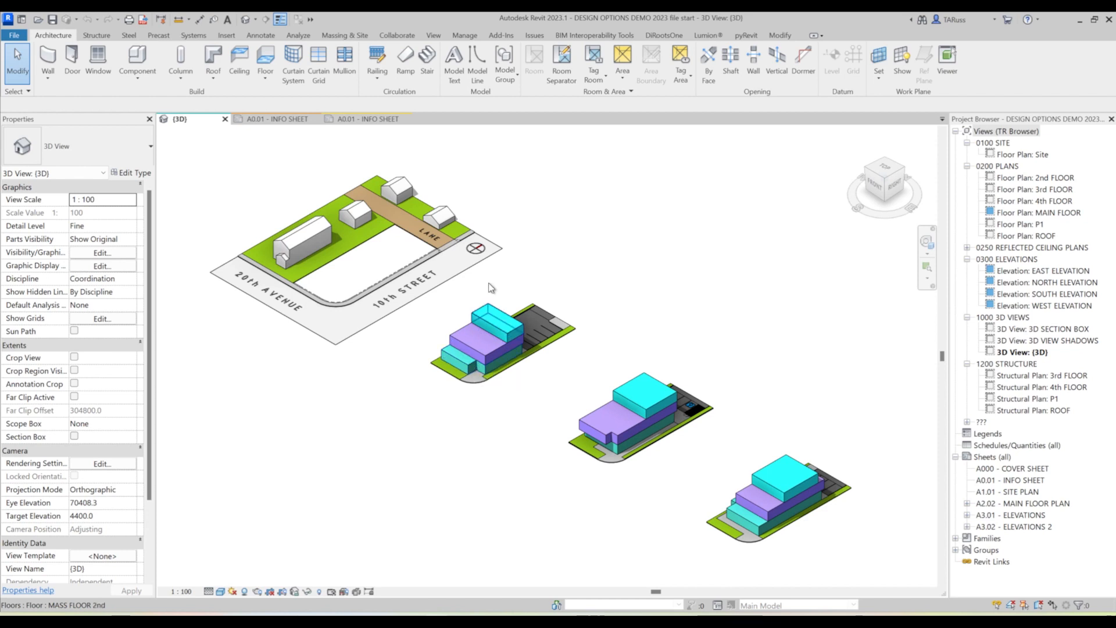
pyautogui.keyDown('shift'); pyautogui.moveTo(571, 283); pyautogui.dragTo(698, 336, button='middle'); pyautogui.keyUp('shift')
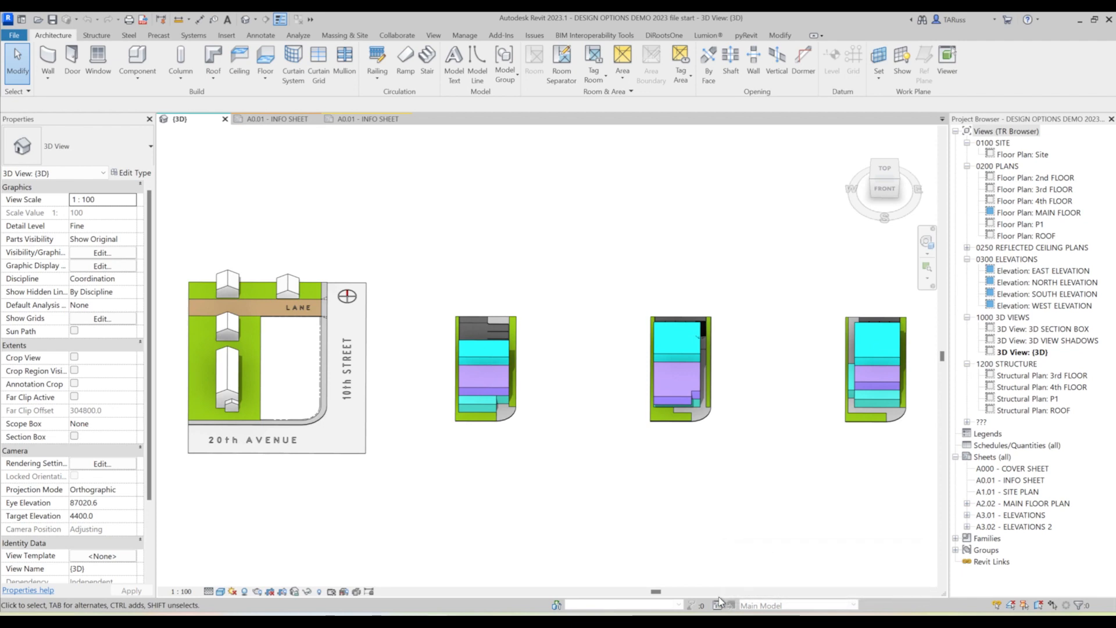
pyautogui.click(466, 38)
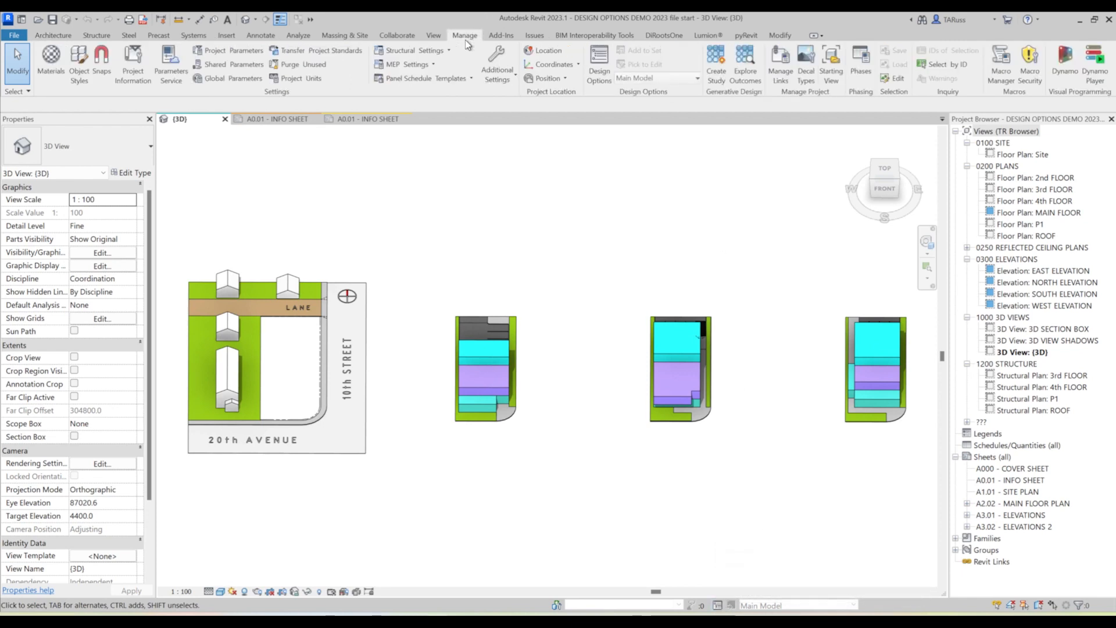
pyautogui.click(598, 73)
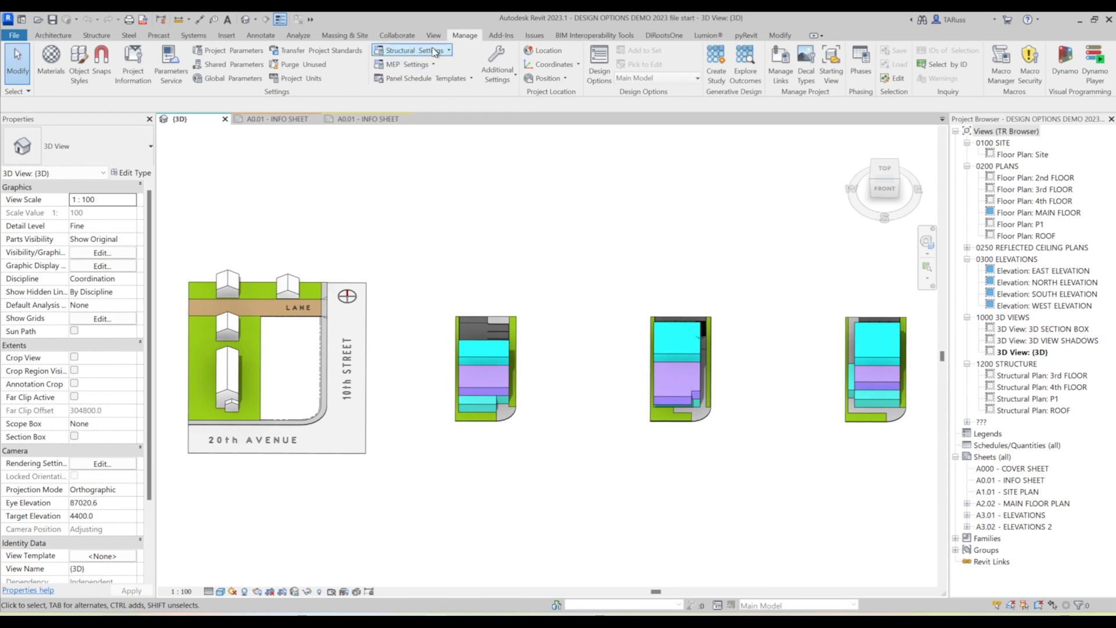
pyautogui.click(718, 605)
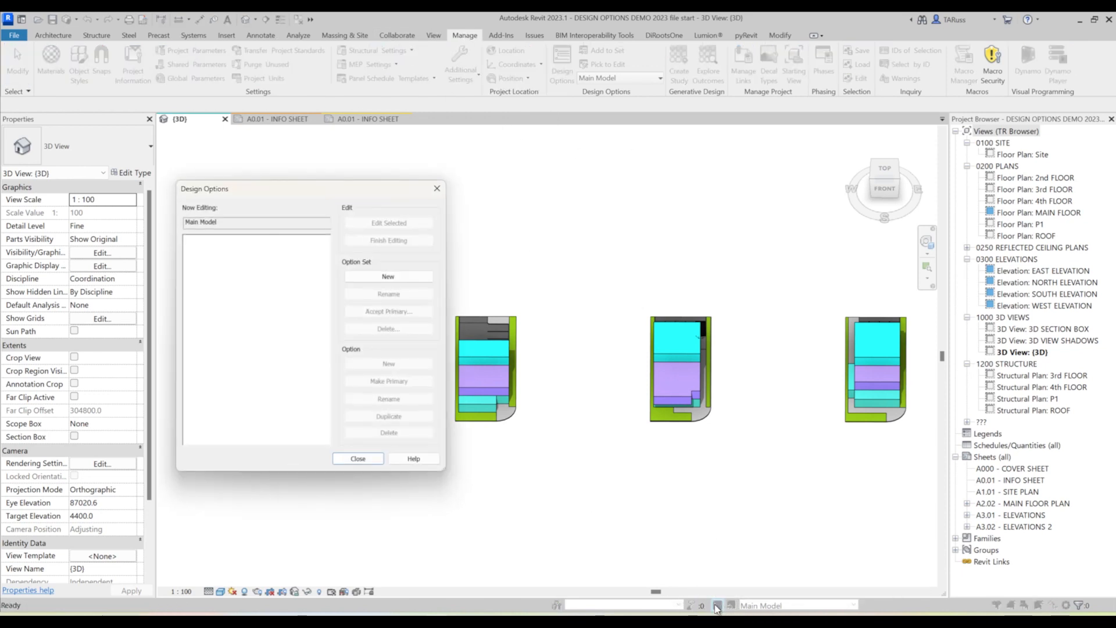
pyautogui.moveTo(282, 194); pyautogui.dragTo(587, 224)
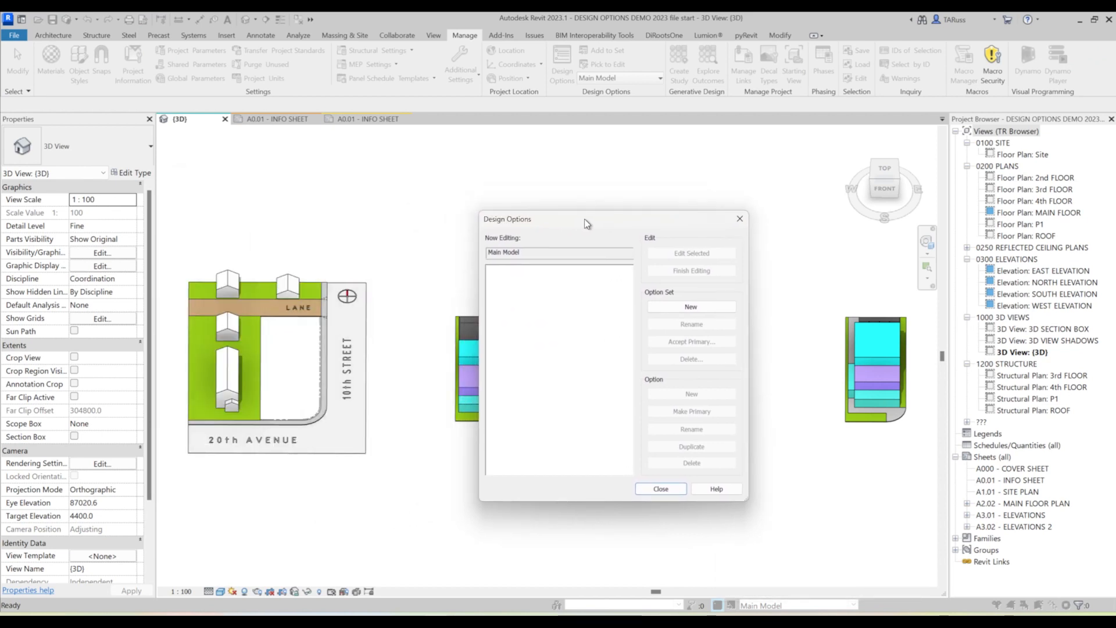
# - Create a new design option set and rename it MASSING OPTIONS
pyautogui.click(668, 308)
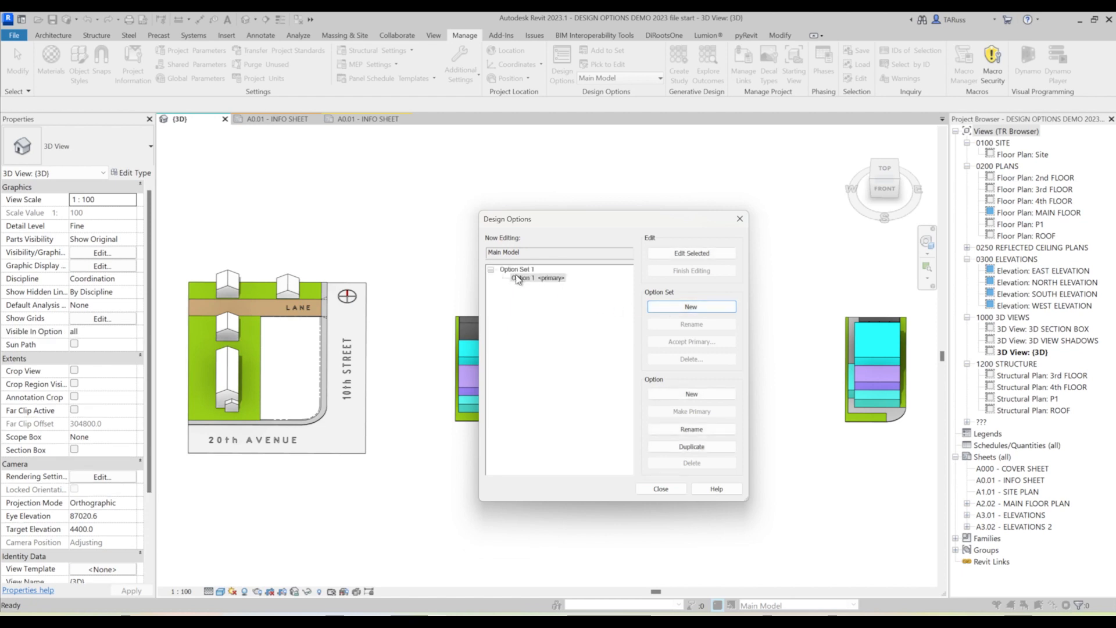
pyautogui.click(519, 271)
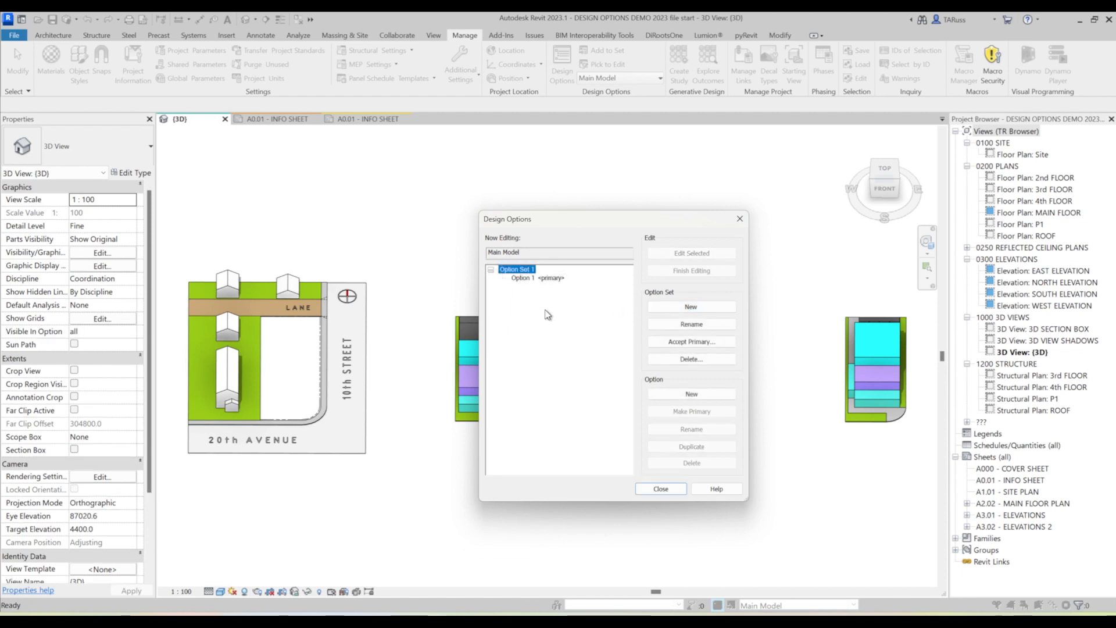
pyautogui.click(678, 326)
pyautogui.write('MASSING O')
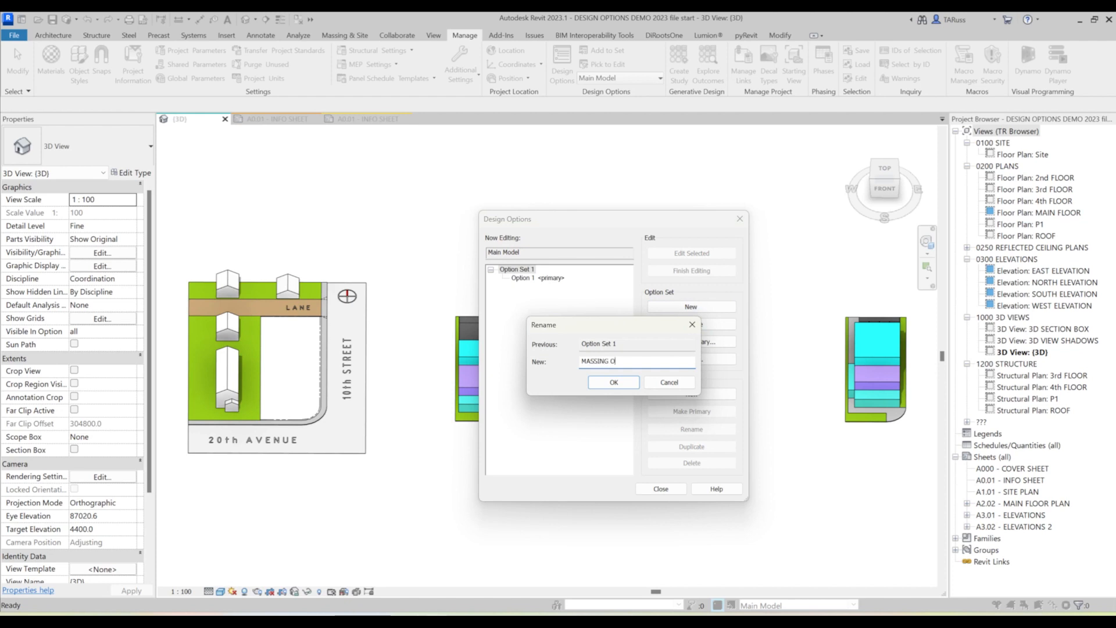
pyautogui.write('PTIONS')
pyautogui.press('Return')
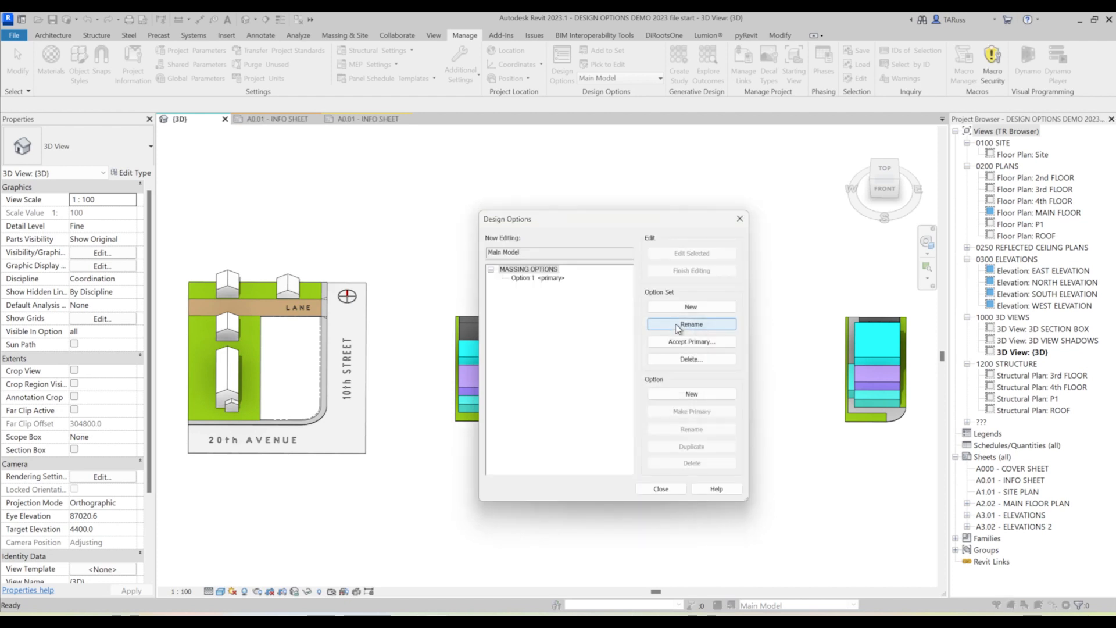
# - Rename the primary option in the MASSING OPTIONS set as MASSING OPTION 1
pyautogui.click(525, 280)
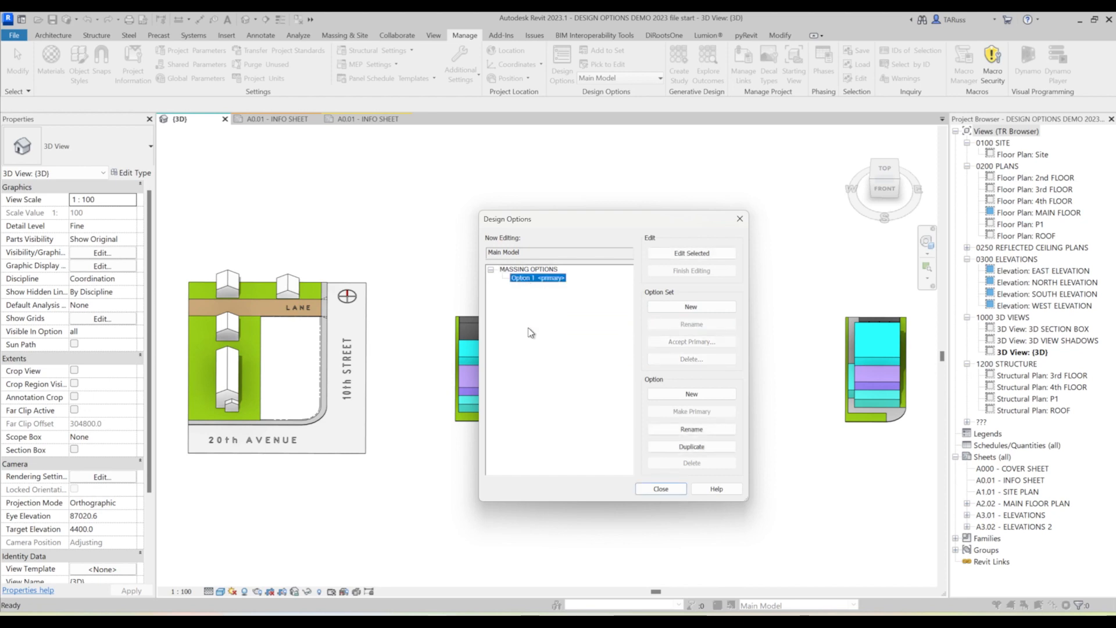
pyautogui.click(674, 430)
pyautogui.write('MA')
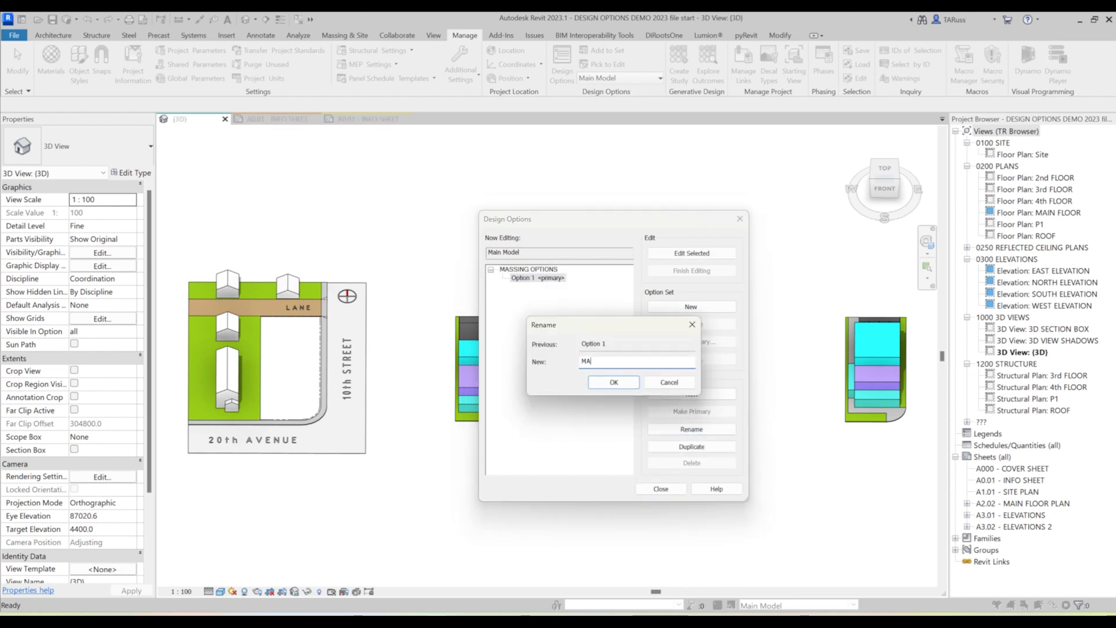
pyautogui.write('SSING OPTION 1')
pyautogui.press('Return')
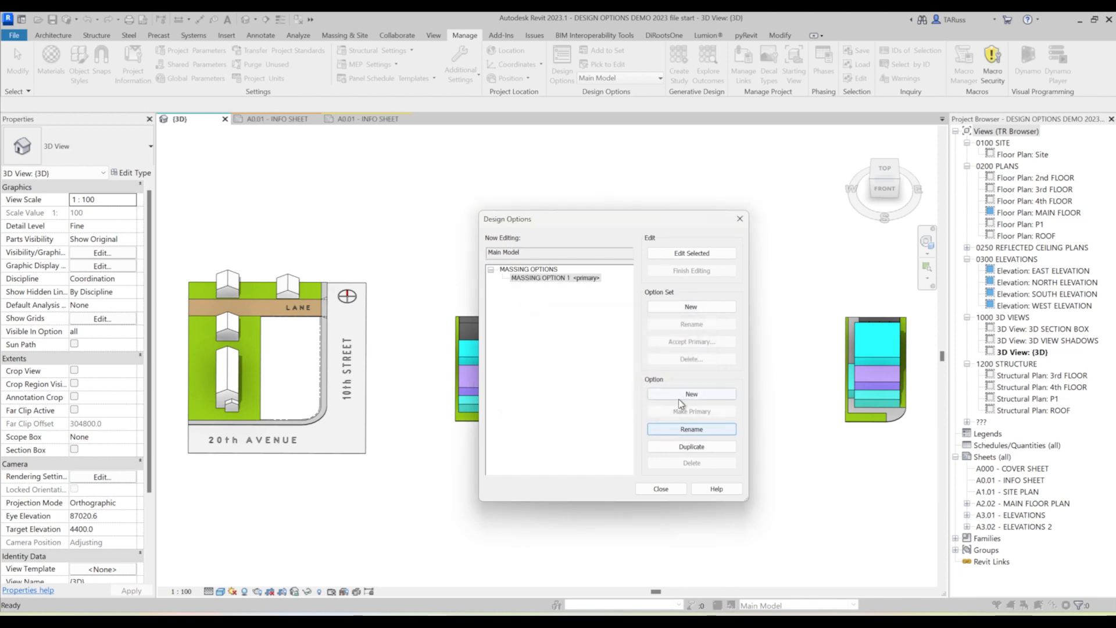
# - Add two more options to the MASSING OPTIONS set and rename the first of them MASSING OPTION 2
pyautogui.click(672, 401)
pyautogui.click(672, 400)
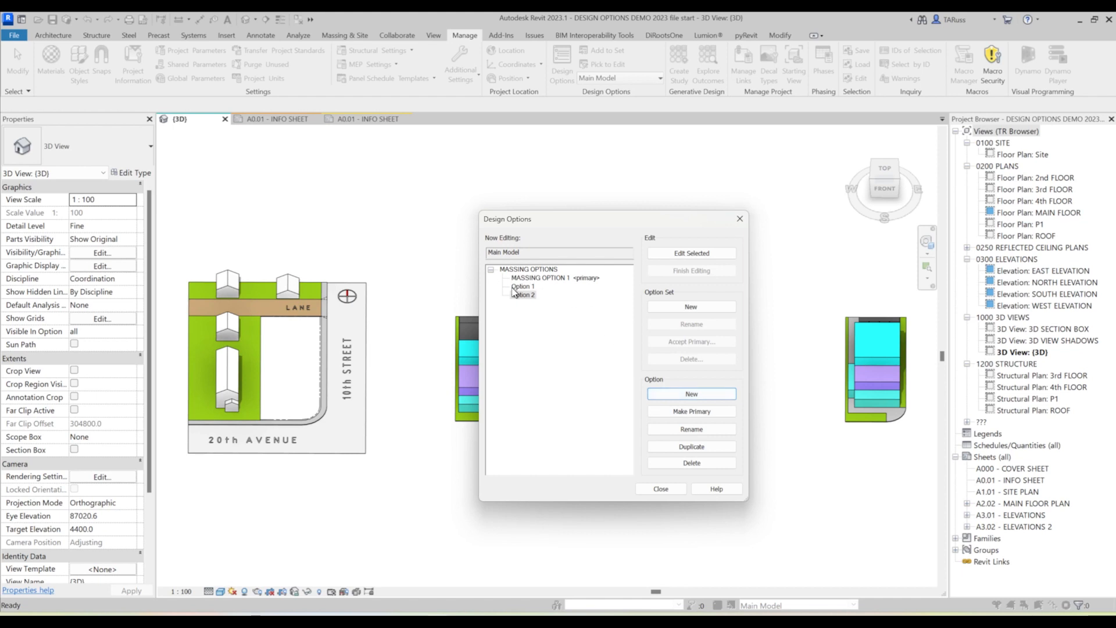
pyautogui.click(692, 430)
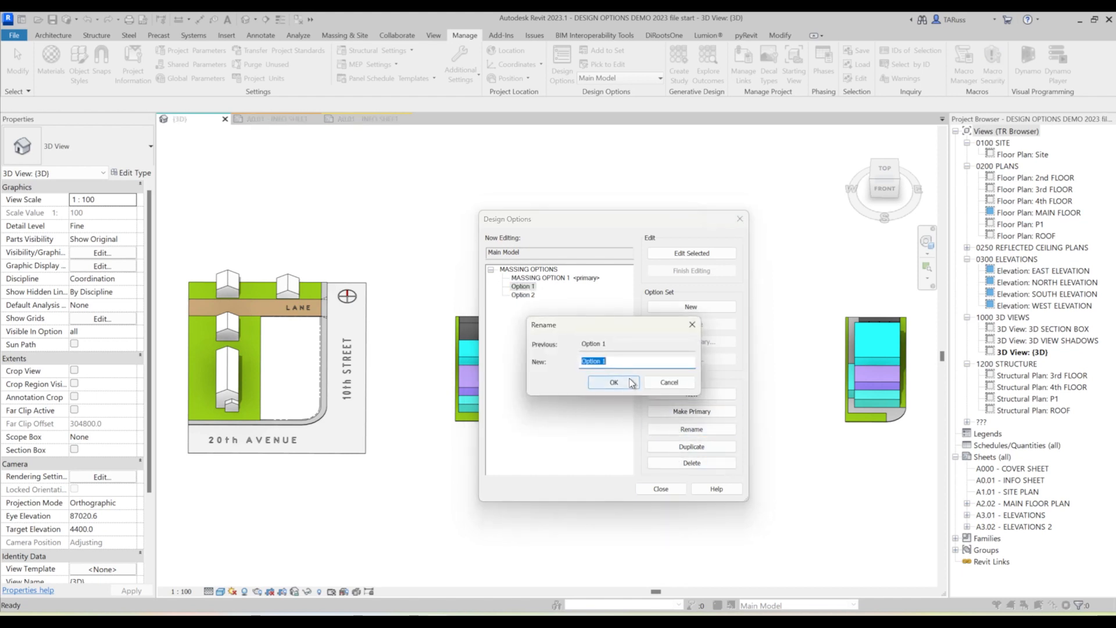
pyautogui.write('MASSING OPTION 2')
pyautogui.click(631, 382)
# - Rename the last option in the set as MASSING OPTION 3 and close the Design Options dialog
pyautogui.click(524, 295)
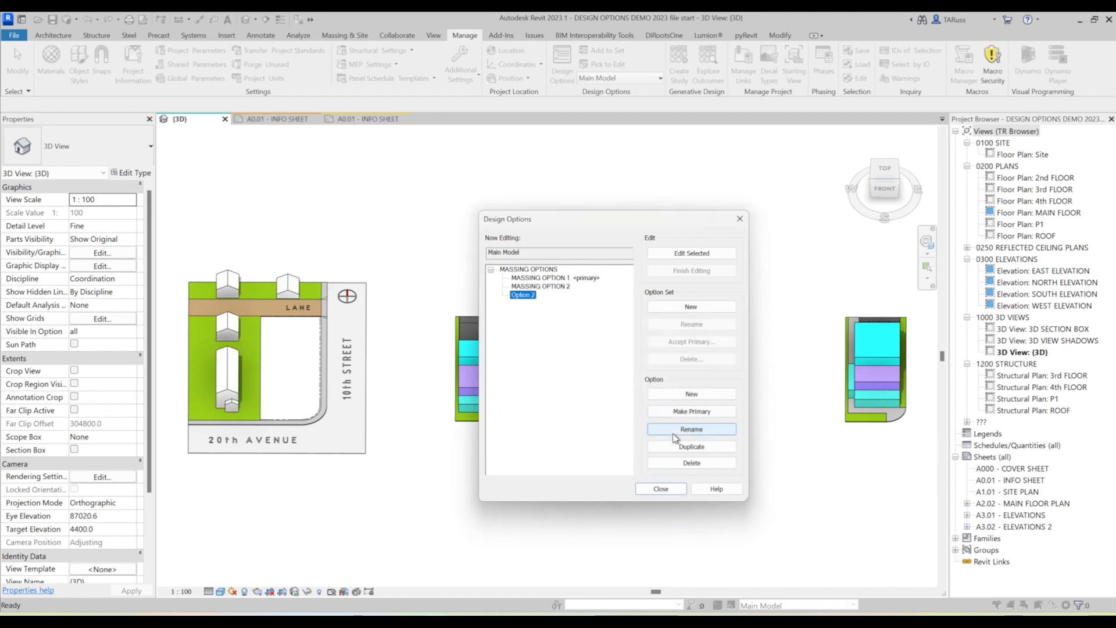
pyautogui.click(653, 429)
pyautogui.write('MASSI')
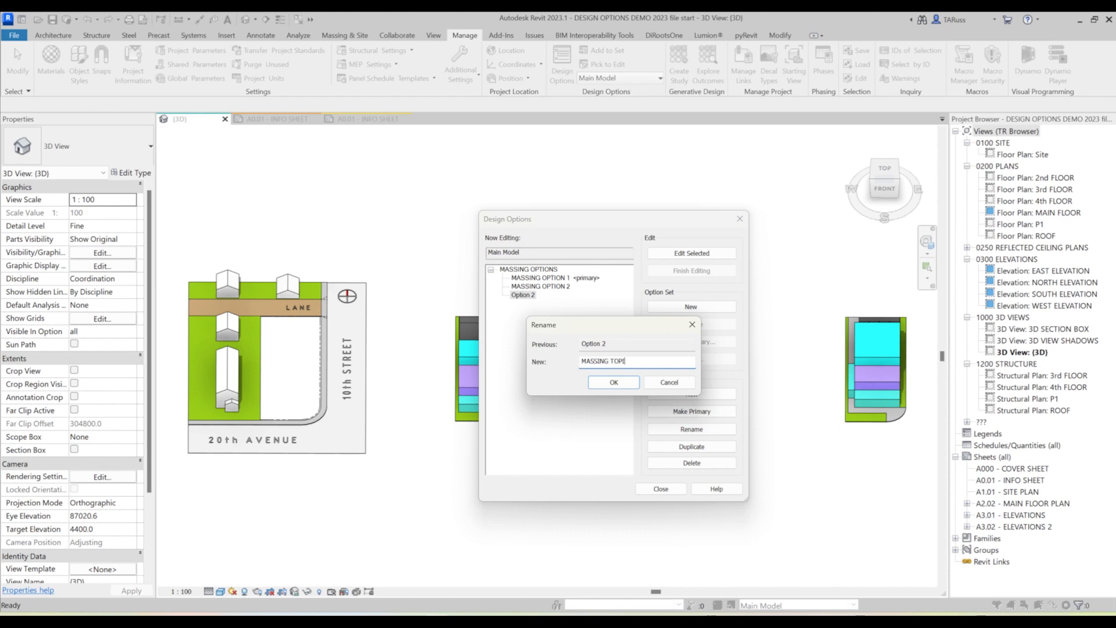
pyautogui.write('NG OPTION 3')
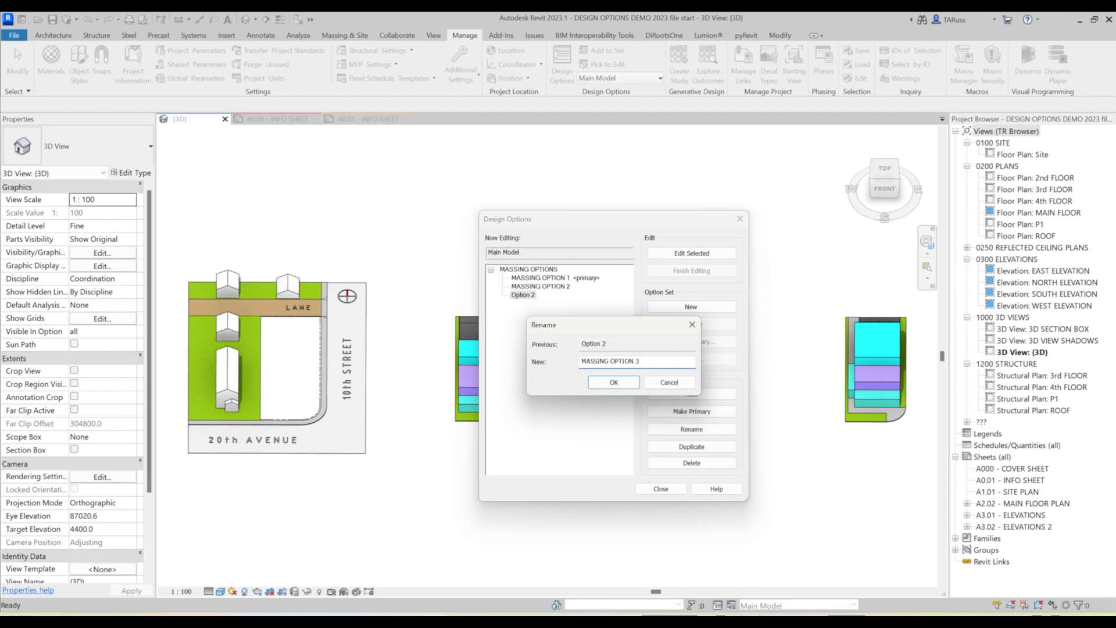
pyautogui.press('Return')
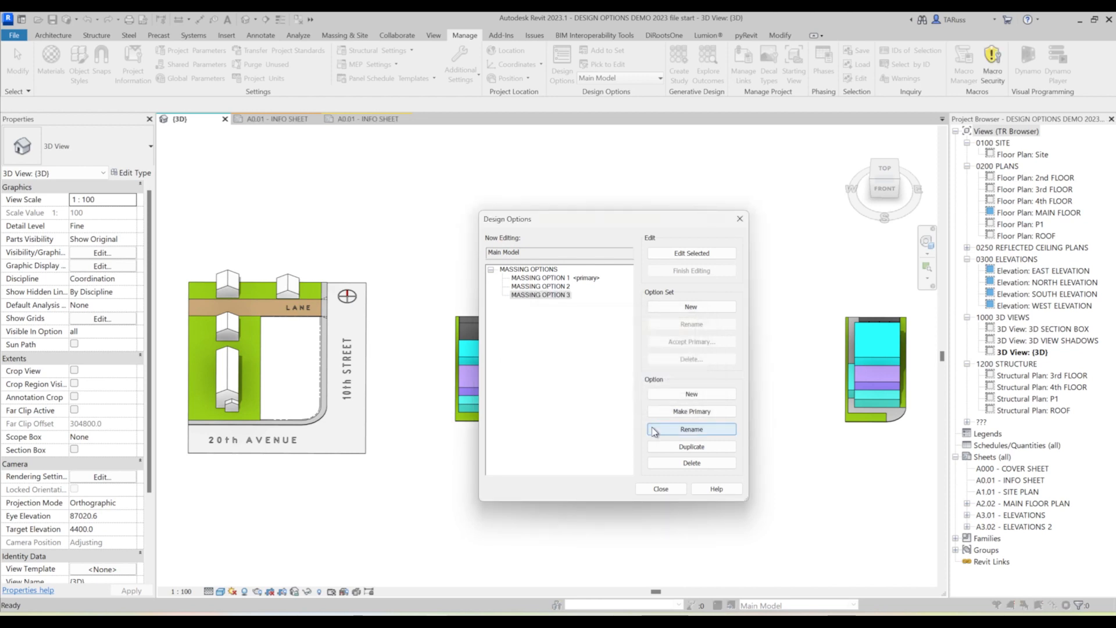
pyautogui.click(660, 490)
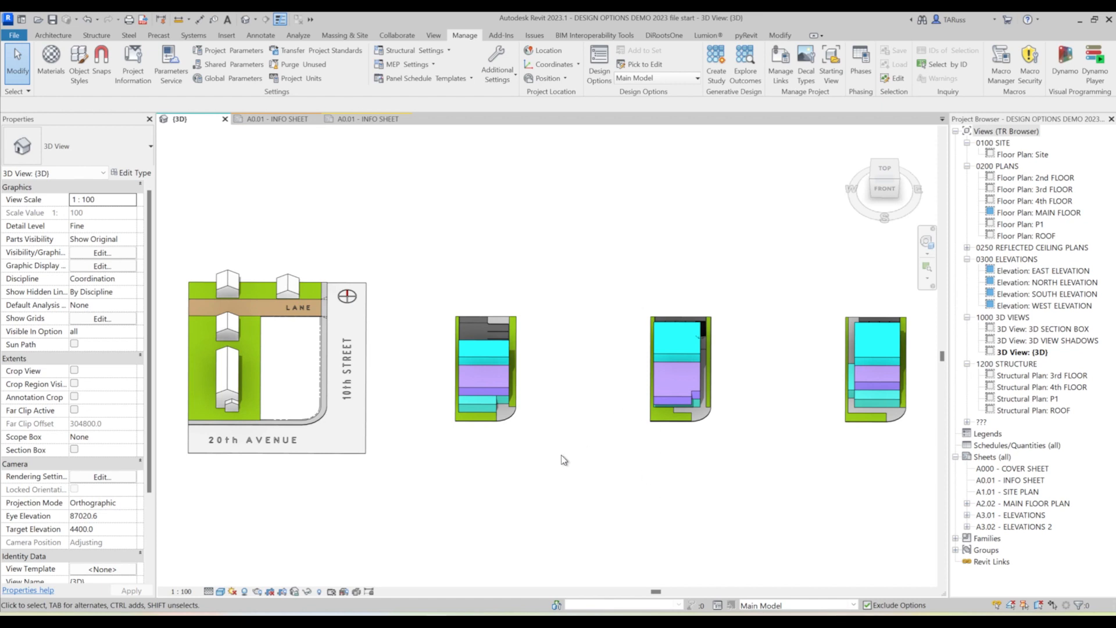
# - Add all floors of the massing scheme nearest the site to MASSING OPTION 1 only
pyautogui.moveTo(416, 243); pyautogui.dragTo(588, 534)
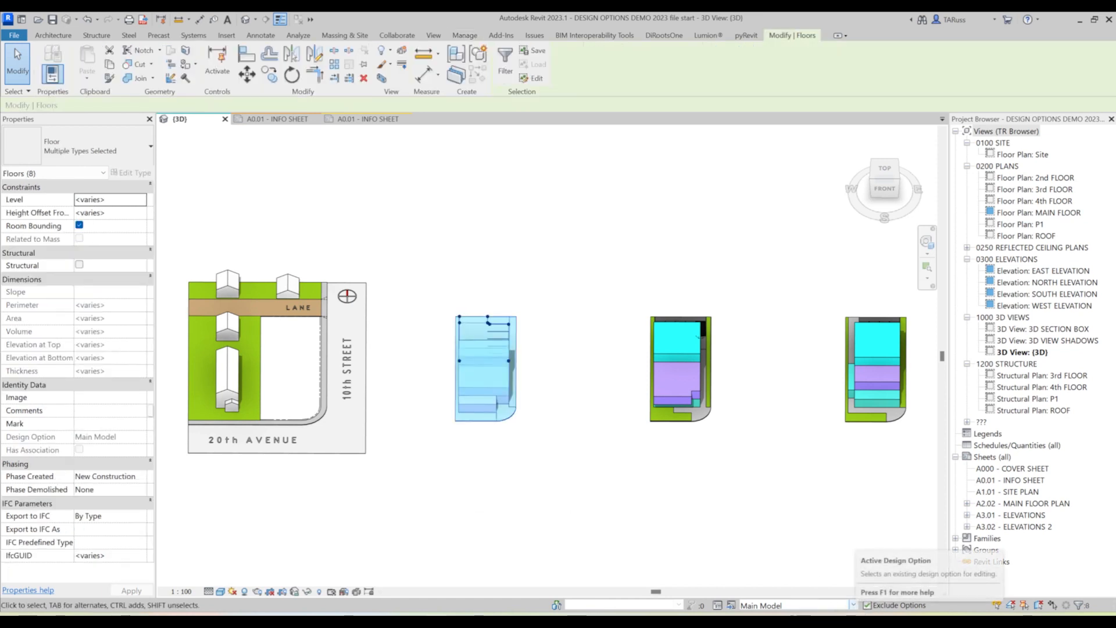
pyautogui.click(732, 606)
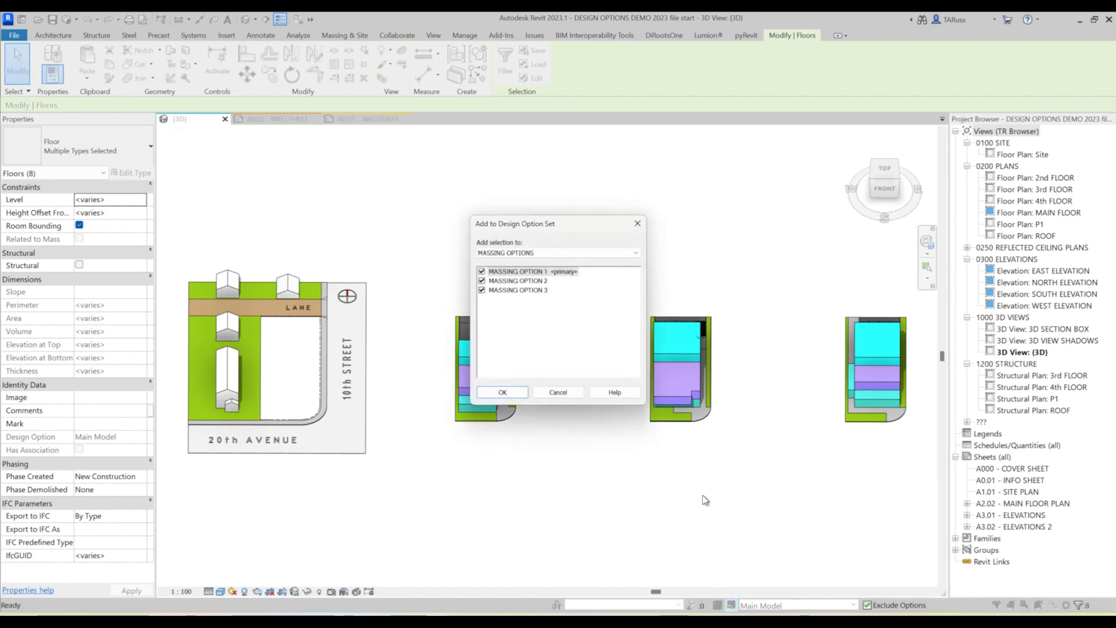
pyautogui.click(482, 290)
pyautogui.click(482, 290)
pyautogui.click(482, 281)
pyautogui.click(482, 274)
pyautogui.click(481, 282)
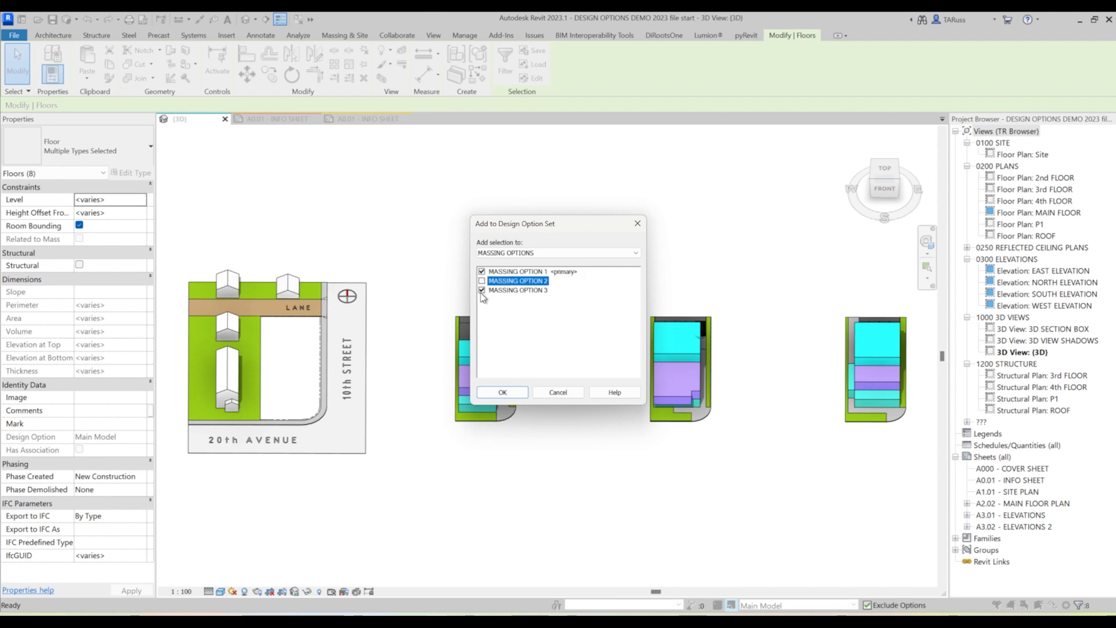
pyautogui.click(482, 290)
pyautogui.click(503, 393)
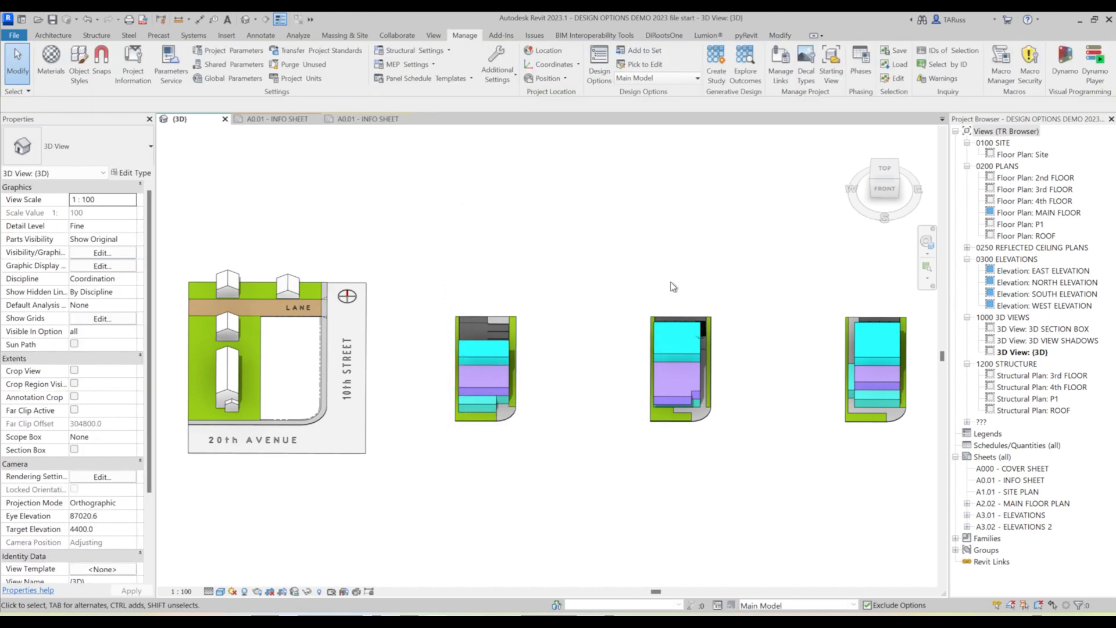
# - Add all elements of the middle massing scheme to MASSING OPTION 2 only
pyautogui.moveTo(577, 246); pyautogui.dragTo(773, 525)
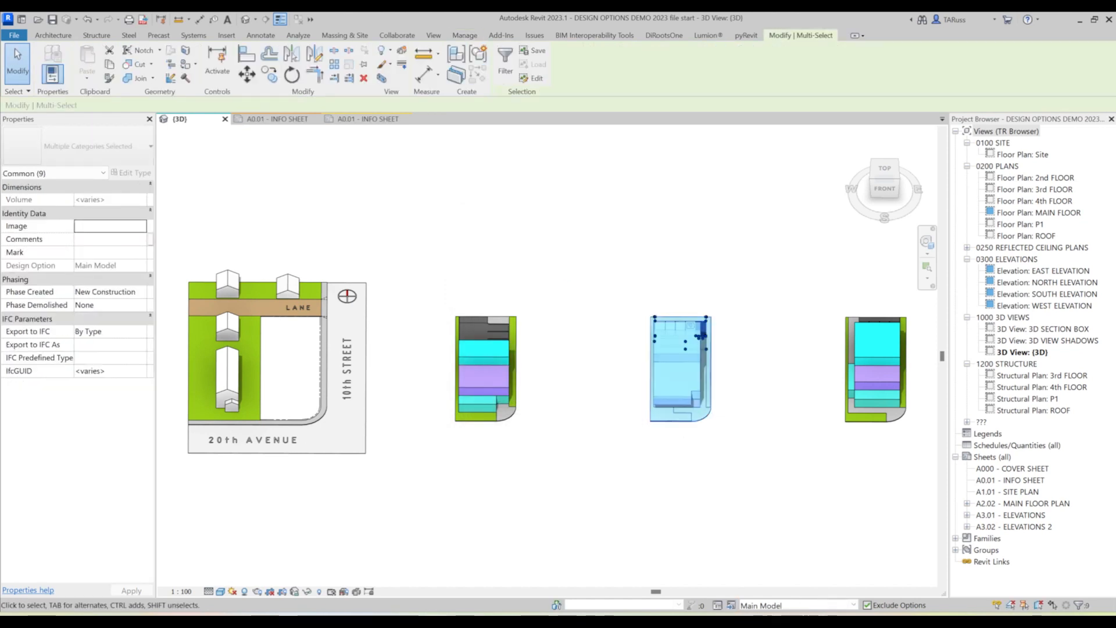
pyautogui.click(732, 606)
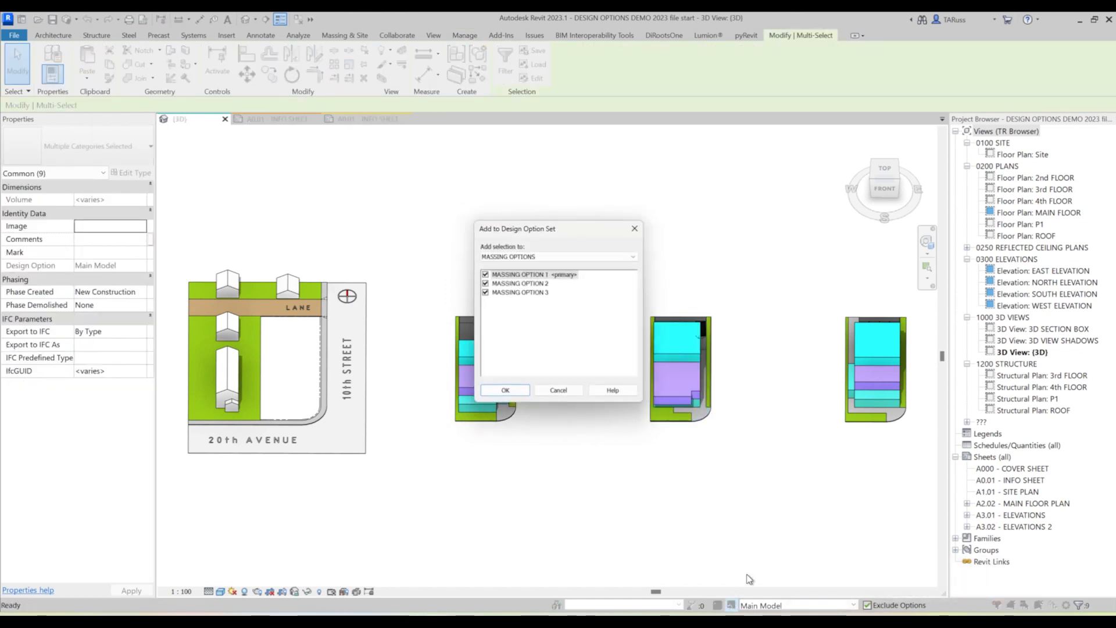
pyautogui.click(482, 272)
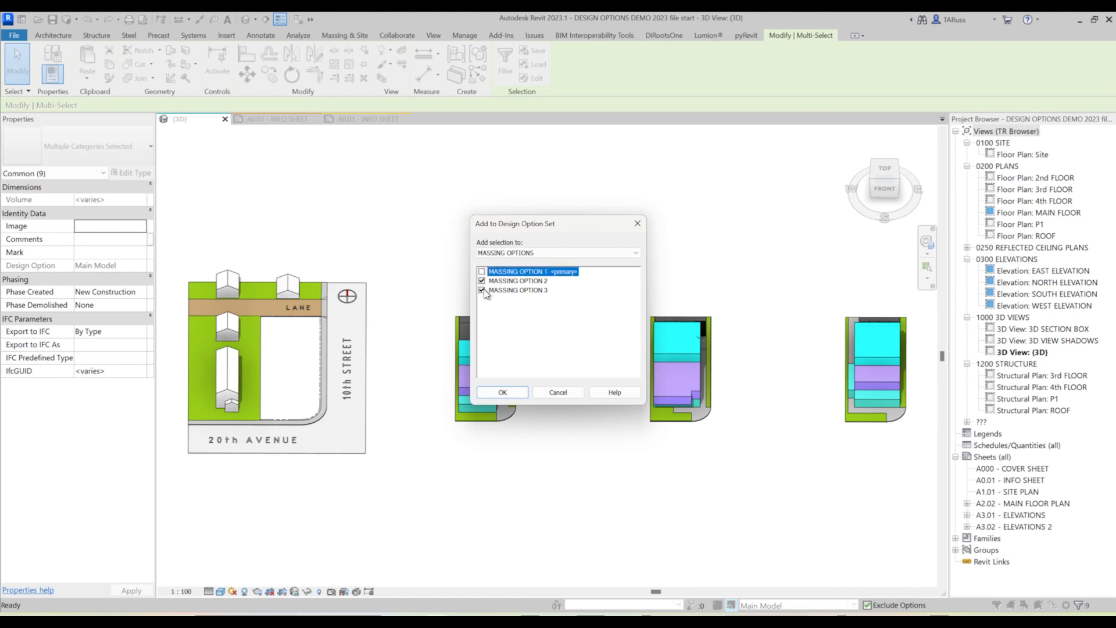
pyautogui.click(483, 290)
pyautogui.click(503, 393)
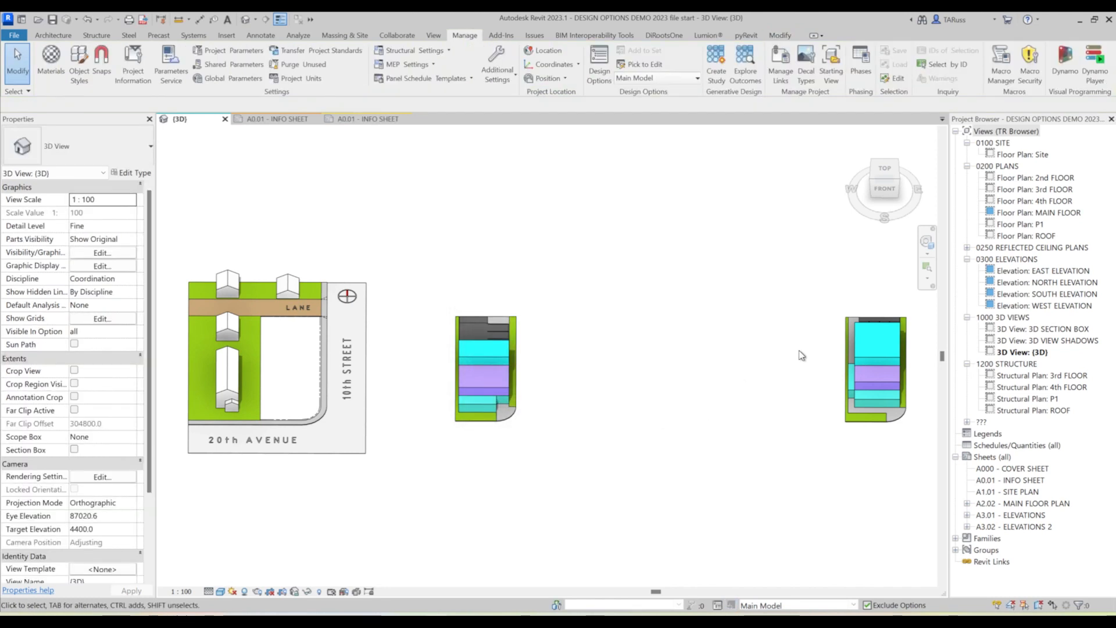
# - Add all floors of the massing scheme farthest from the site to MASSING OPTION 3 only
pyautogui.moveTo(803, 354); pyautogui.dragTo(755, 342, button='middle')
pyautogui.moveTo(729, 252); pyautogui.dragTo(905, 493)
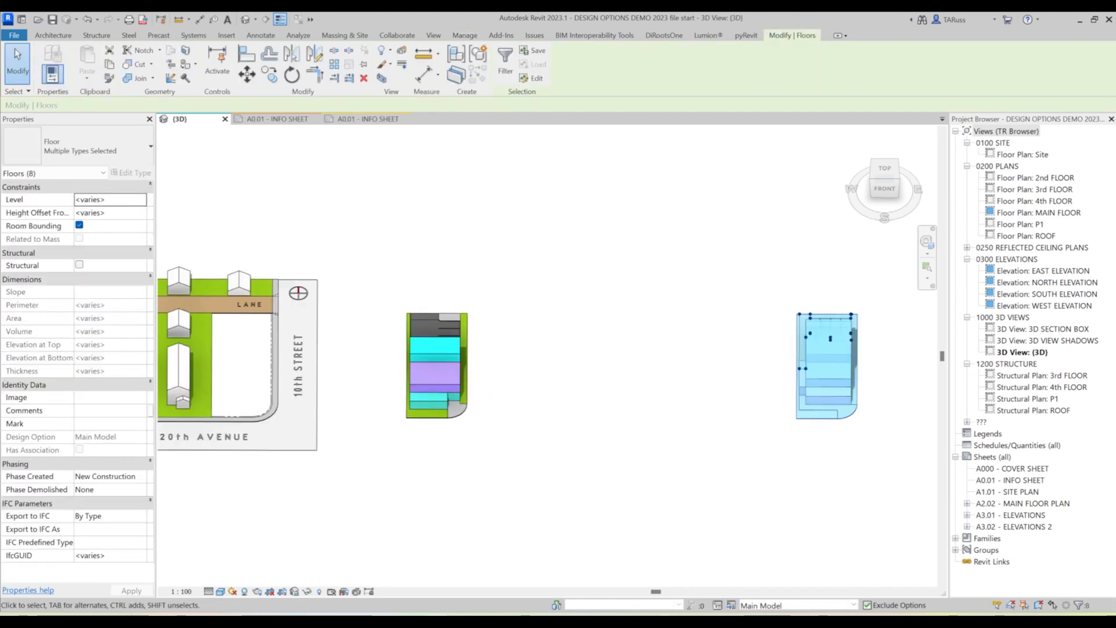
pyautogui.click(731, 605)
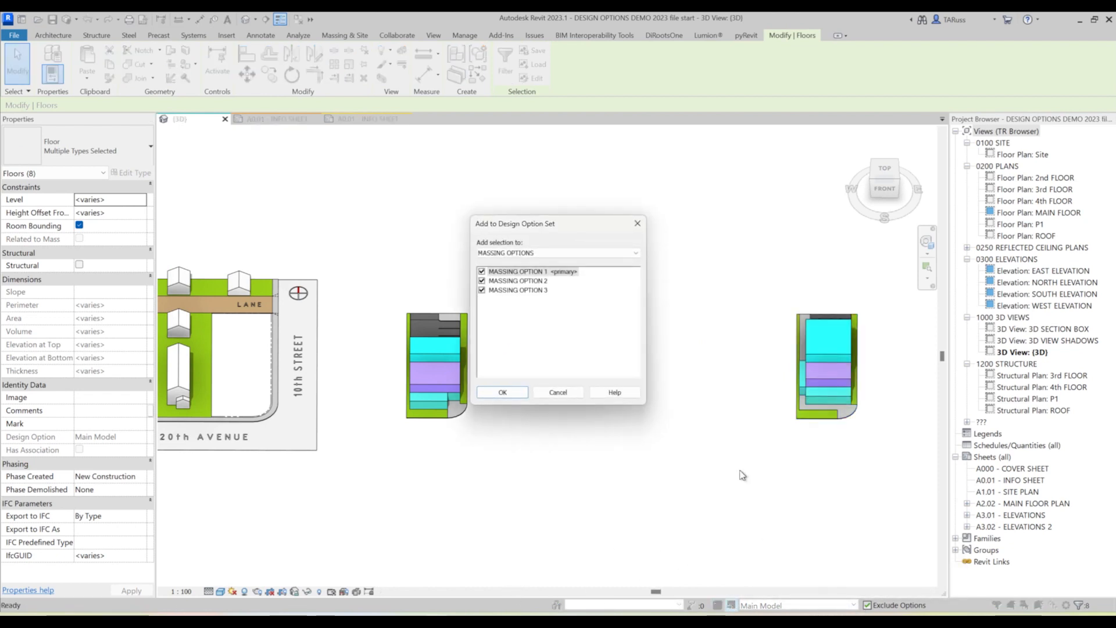
pyautogui.click(482, 272)
pyautogui.click(482, 280)
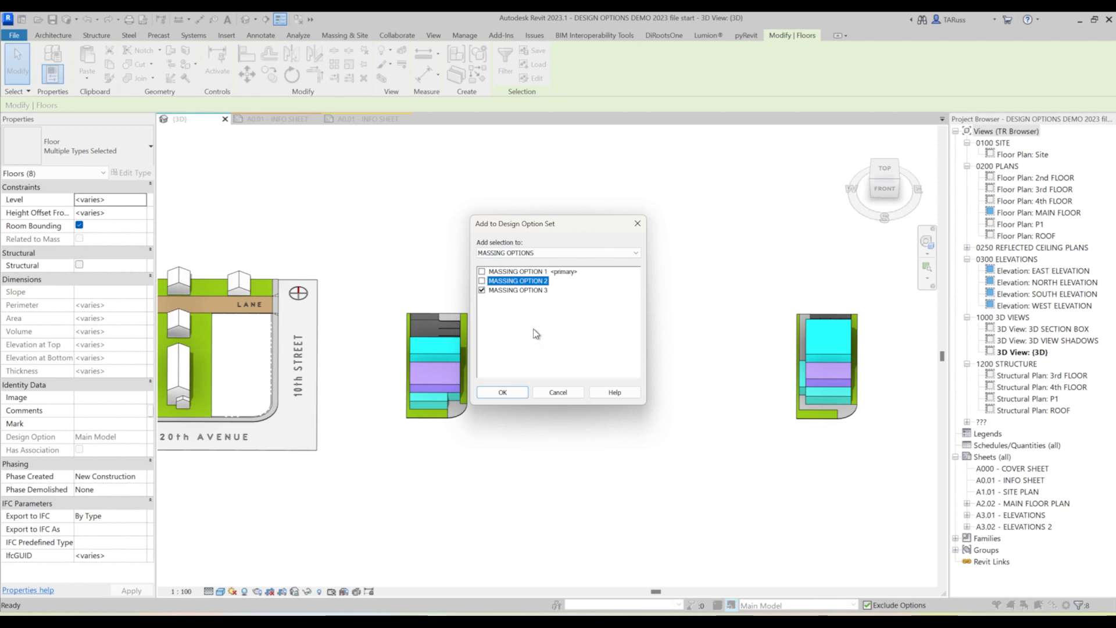
pyautogui.click(503, 393)
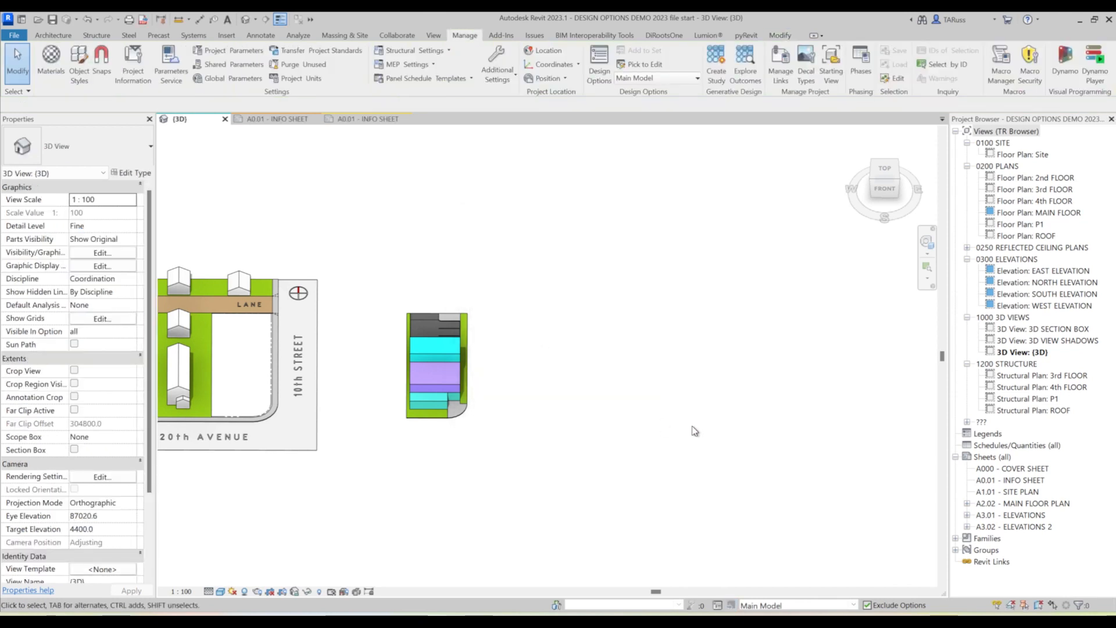
# - Examine the site and the remaining massing at an angle, review the available design options, and keep Main Model active
pyautogui.scroll(-3, 539, 374)
pyautogui.keyDown('shift'); pyautogui.moveTo(539, 374); pyautogui.dragTo(504, 403, button='middle'); pyautogui.keyUp('shift')
pyautogui.scroll(5, 343, 256)
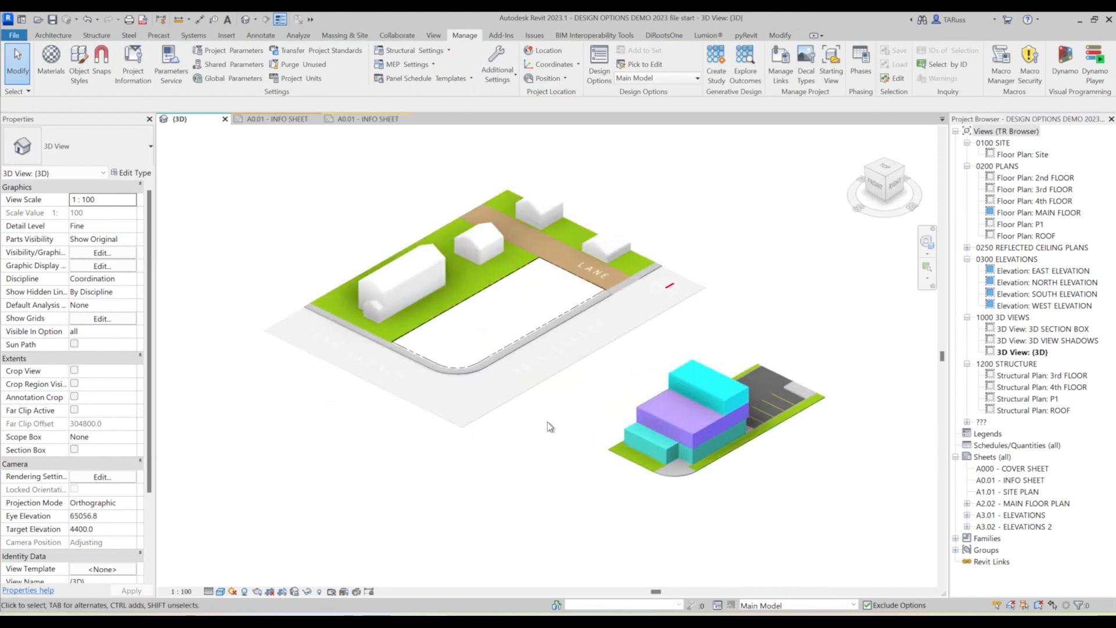
pyautogui.click(854, 606)
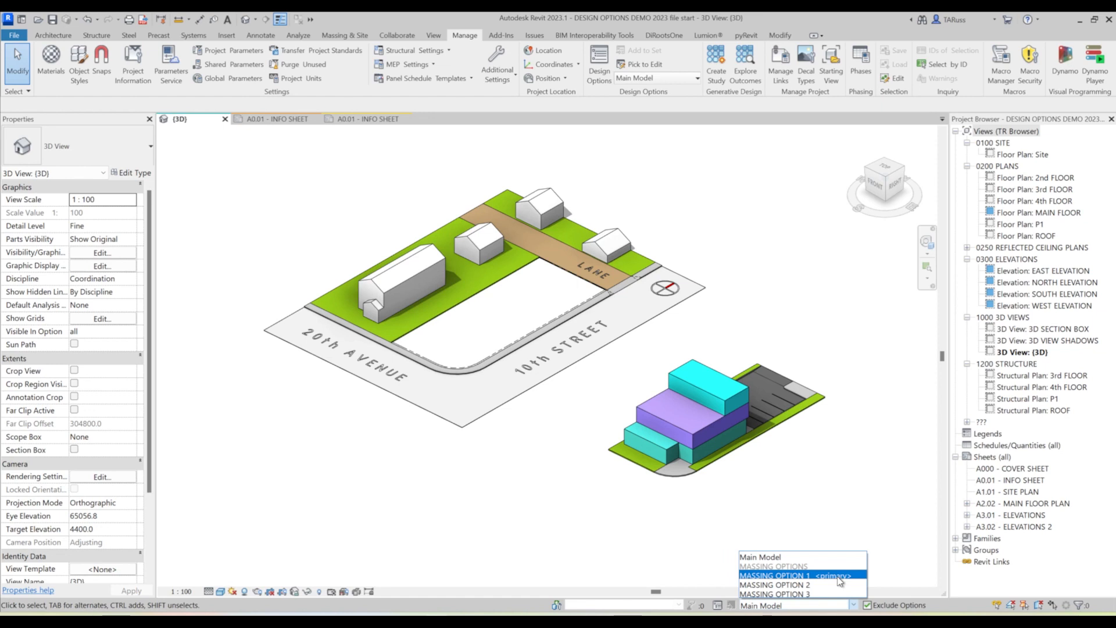
pyautogui.click(771, 558)
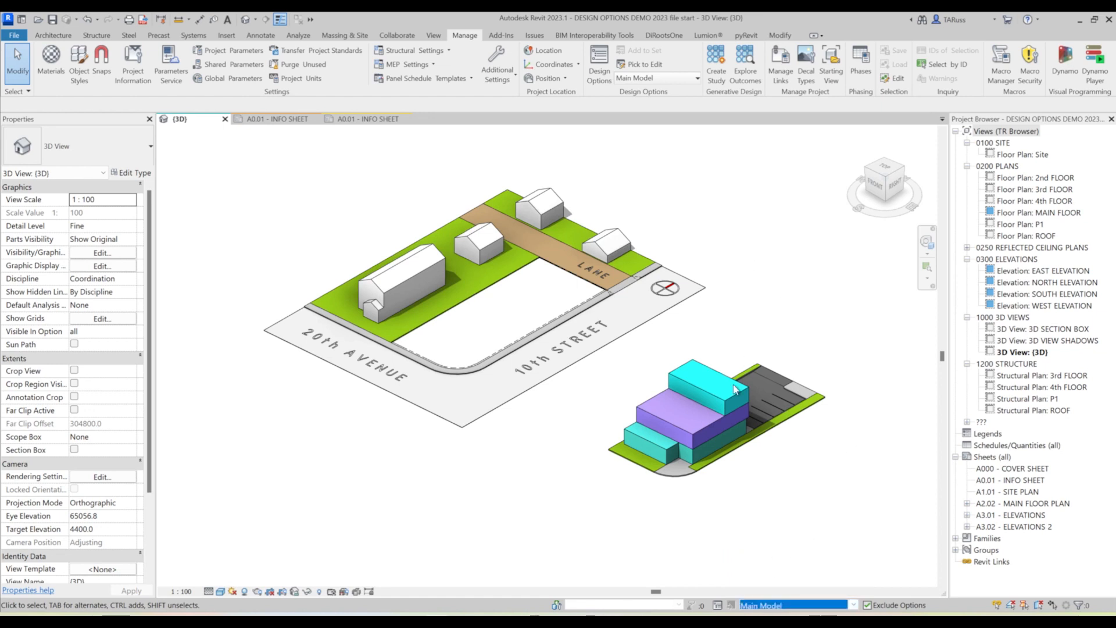
# - Examine the site buildings, lot and remaining massing in the 3D view to check which elements can be selected under Main Model
pyautogui.click(744, 232)
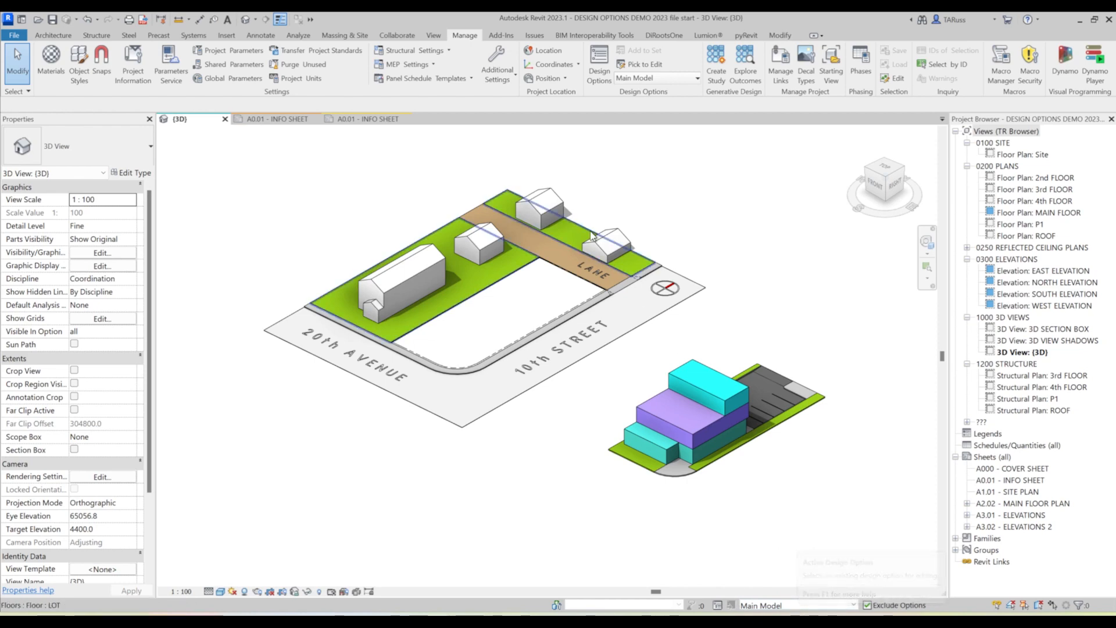
pyautogui.click(542, 208)
pyautogui.click(640, 212)
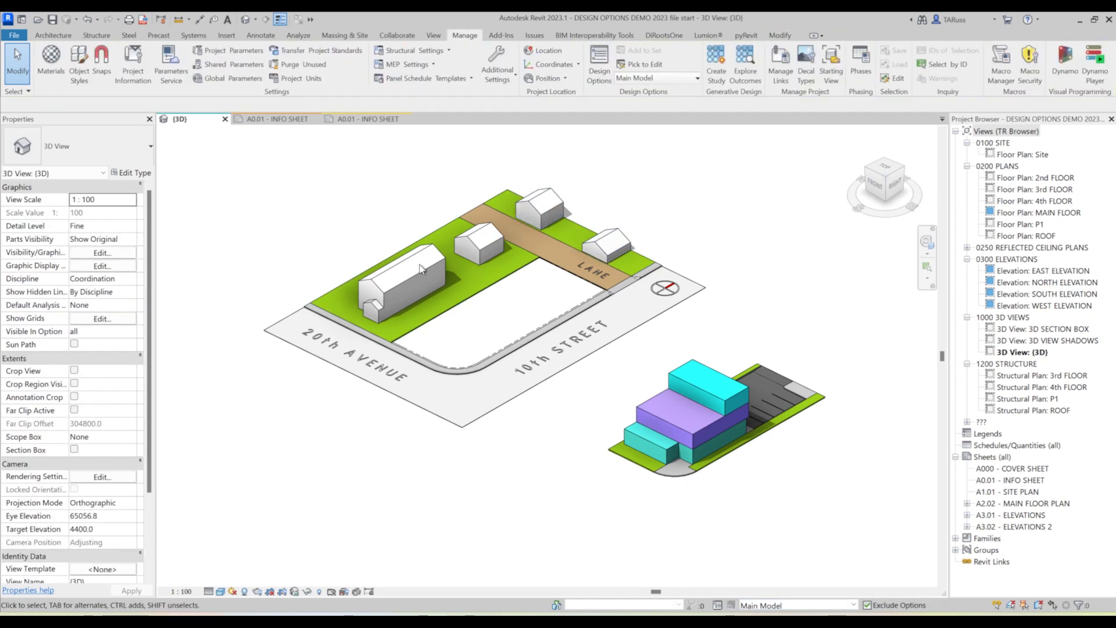
pyautogui.scroll(3, 540, 215)
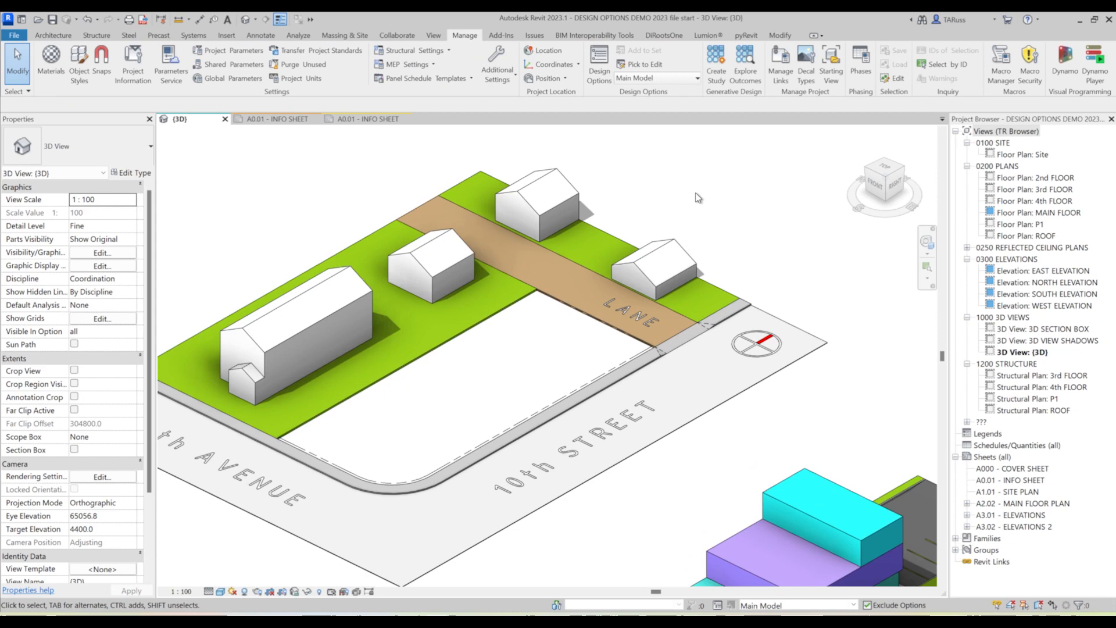
pyautogui.click(572, 317)
pyautogui.scroll(-2, 584, 295)
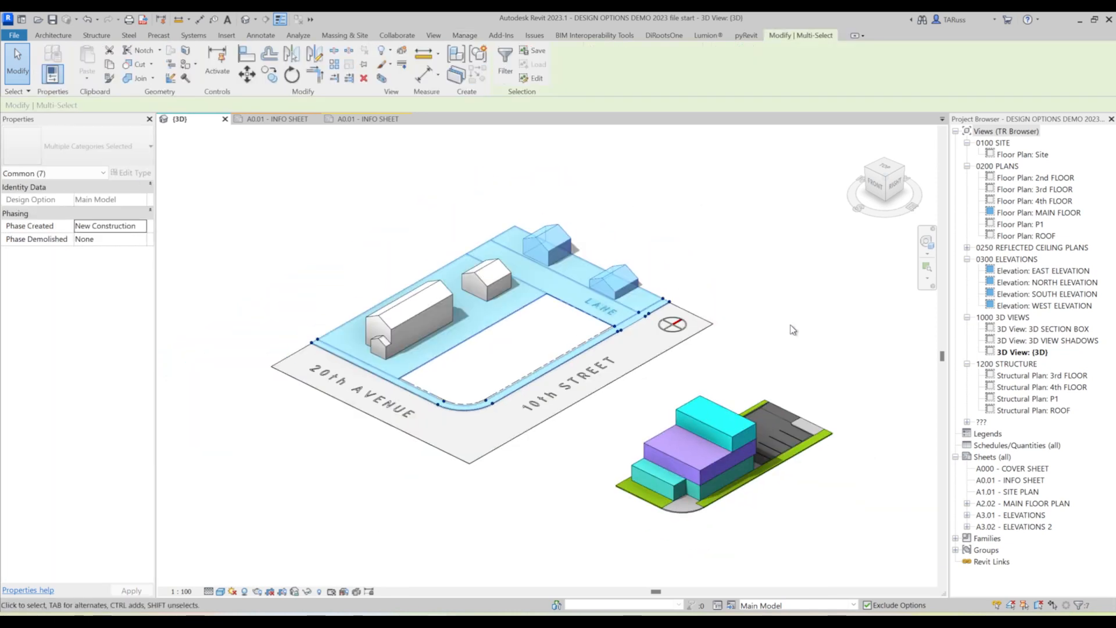
pyautogui.click(795, 328)
pyautogui.moveTo(830, 352); pyautogui.dragTo(704, 532)
pyautogui.scroll(2, 799, 538)
pyautogui.moveTo(799, 538); pyautogui.dragTo(748, 509, button='middle')
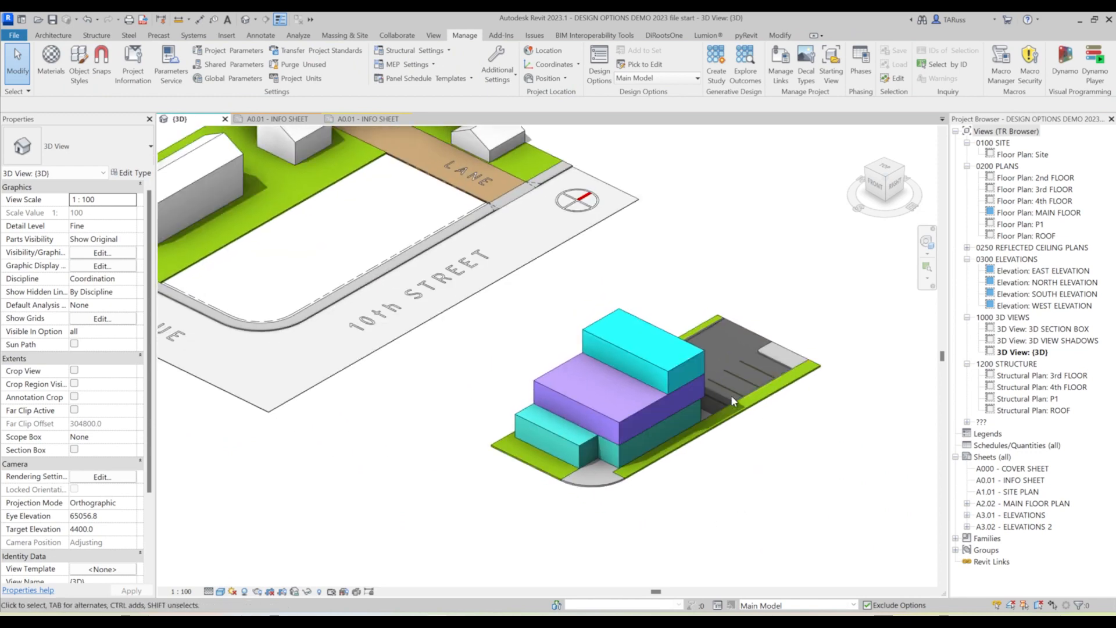
pyautogui.click(683, 370)
pyautogui.scroll(-3, 821, 453)
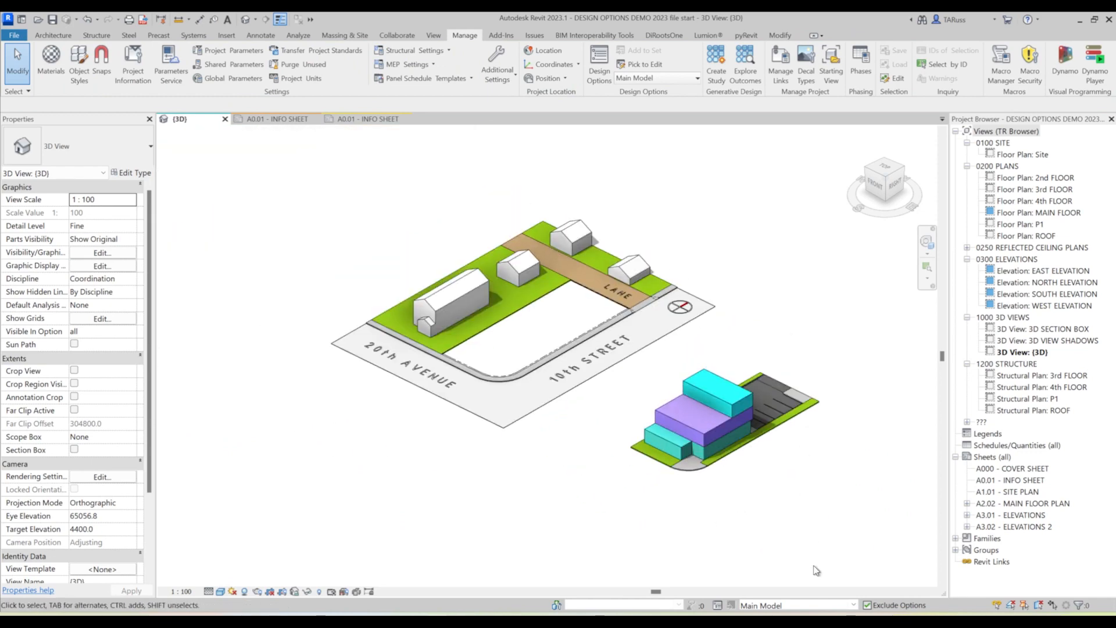
# - Activate MASSING OPTION 1 and check that its upper massing floor can be selected
pyautogui.click(853, 605)
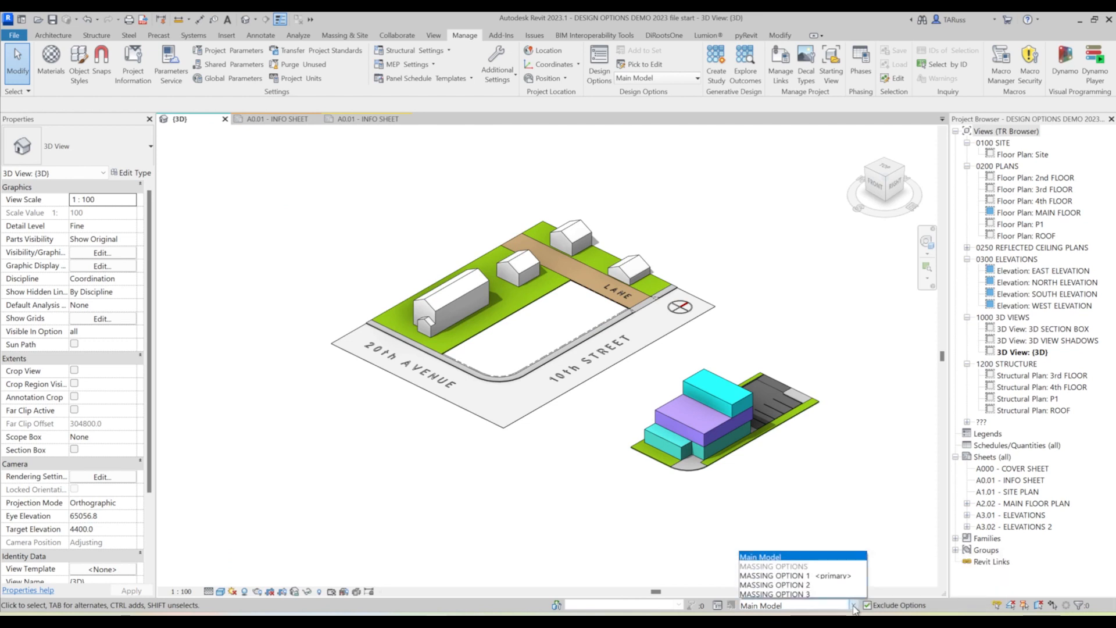
pyautogui.click(768, 575)
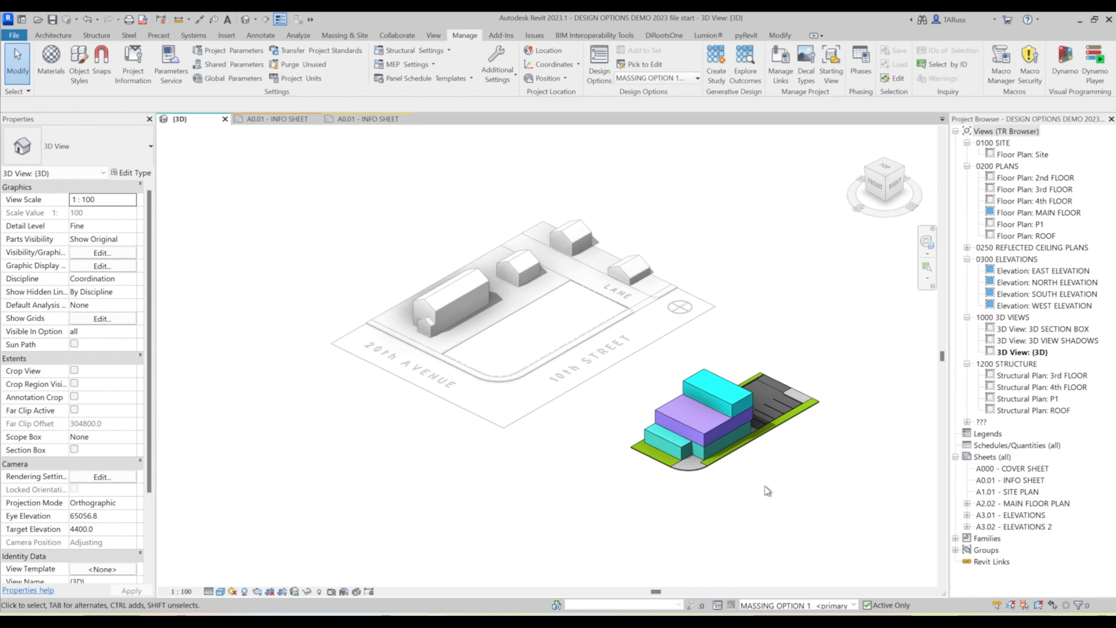
pyautogui.scroll(3, 760, 411)
pyautogui.click(682, 346)
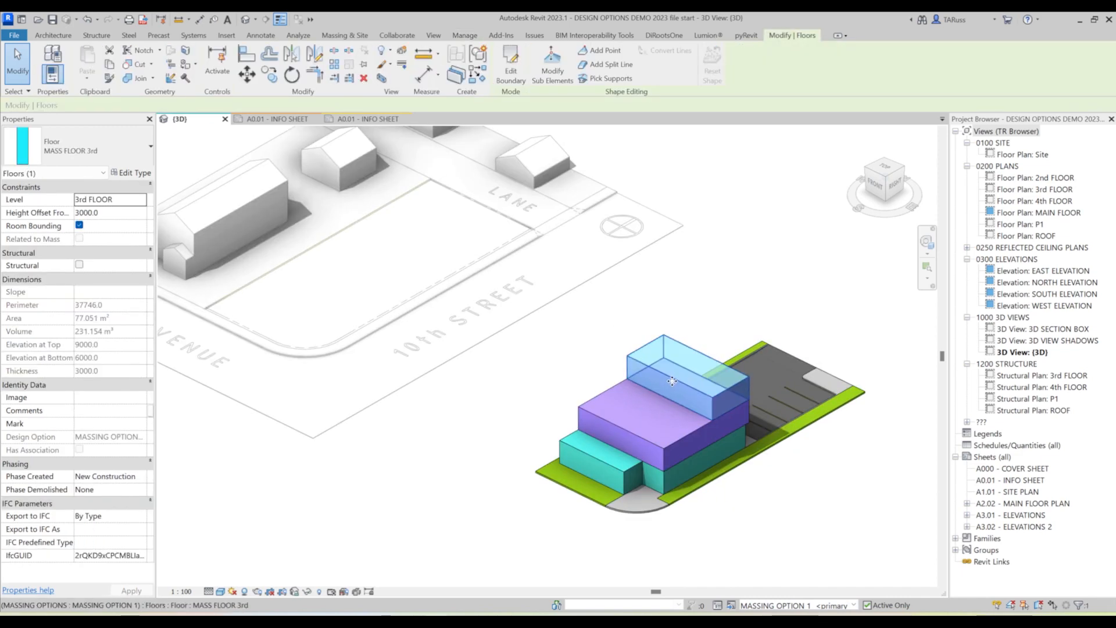
pyautogui.scroll(-2, 542, 445)
pyautogui.click(802, 506)
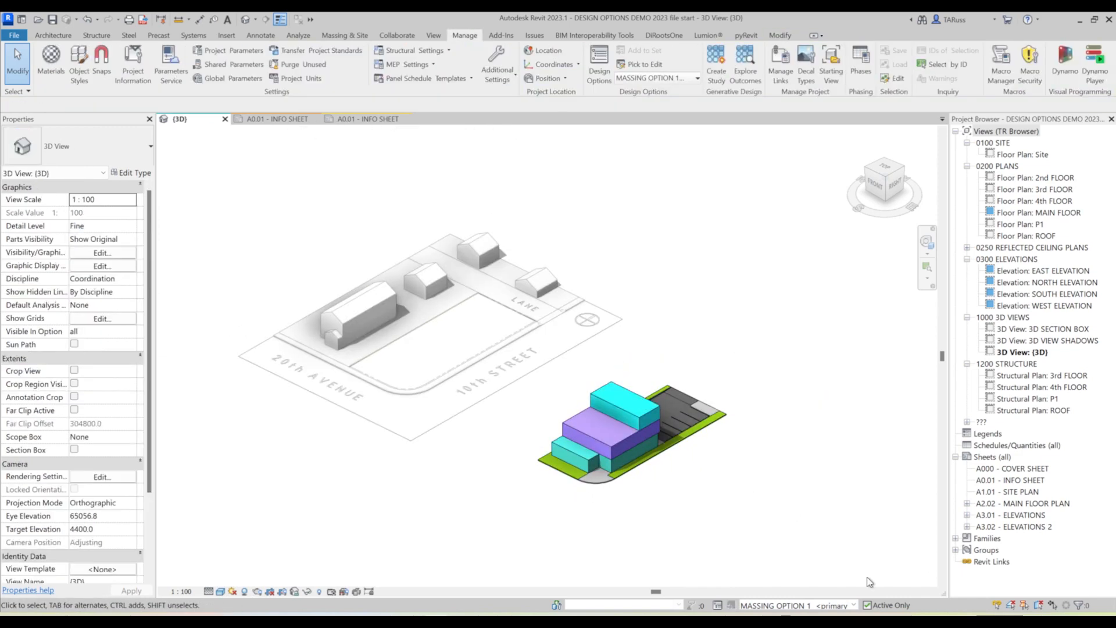
# - Activate MASSING OPTION 2 and MASSING OPTION 3 in turn to view where each scheme sits relative to the site
pyautogui.click(857, 607)
pyautogui.click(806, 581)
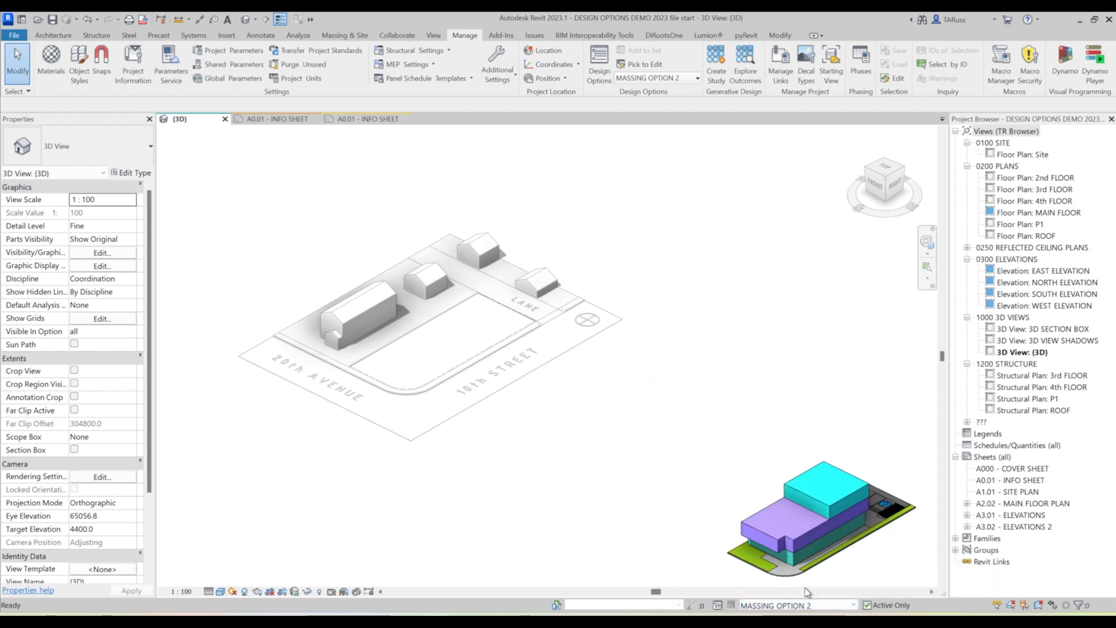
pyautogui.scroll(-2, 805, 590)
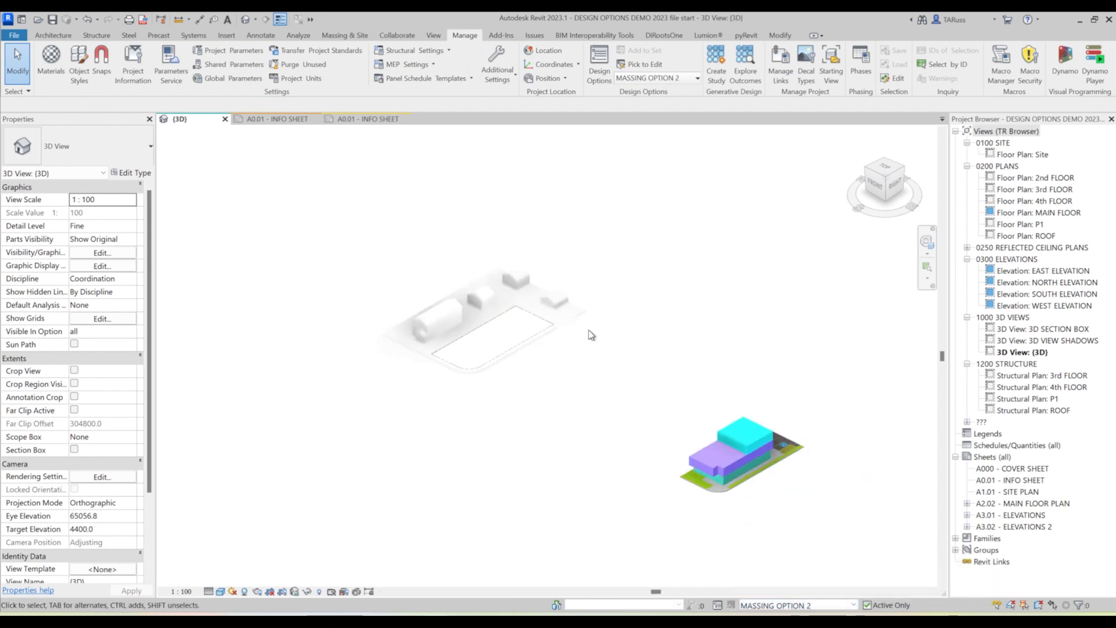
pyautogui.click(854, 605)
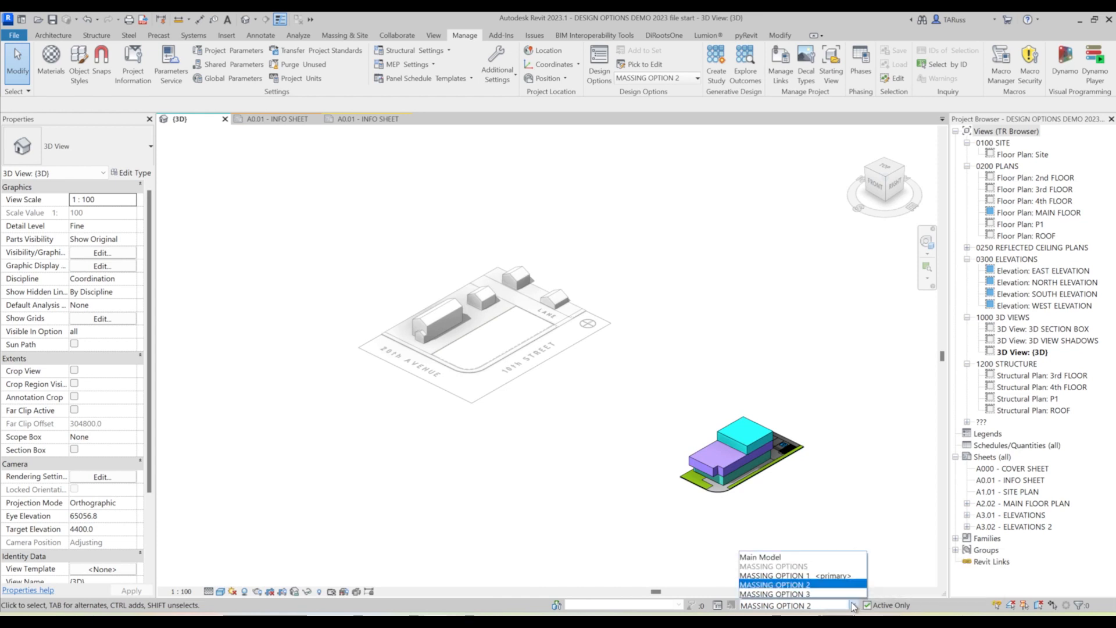
pyautogui.click(806, 594)
pyautogui.scroll(-1, 724, 418)
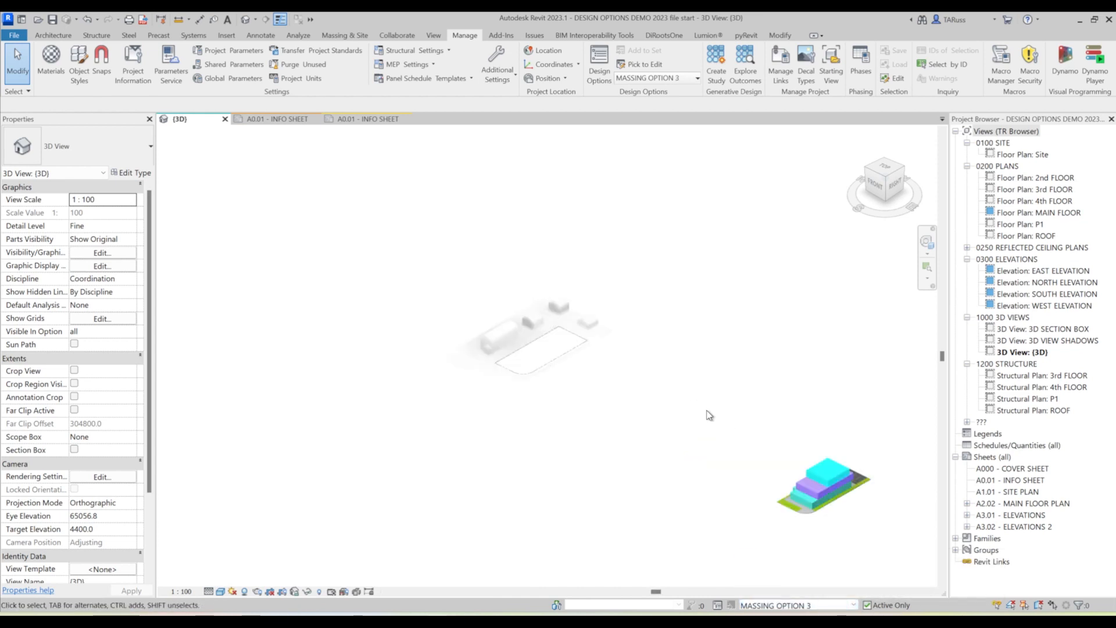
# - Activate MASSING OPTION 1 and, in top view, move all its floors 50000 horizontally west onto the empty lot
pyautogui.click(855, 606)
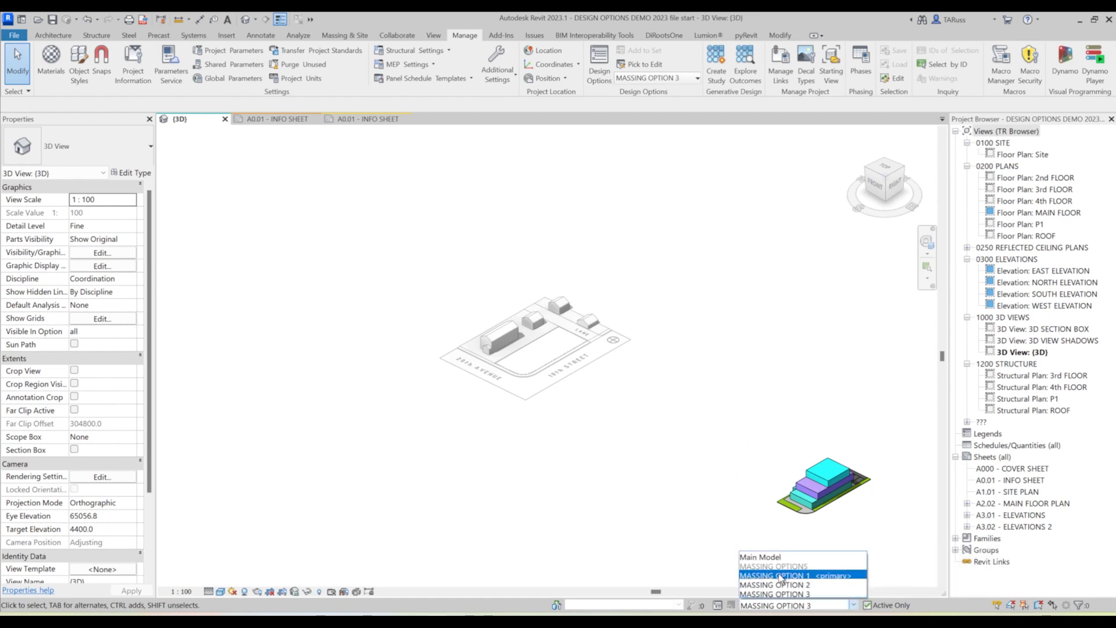
pyautogui.click(781, 577)
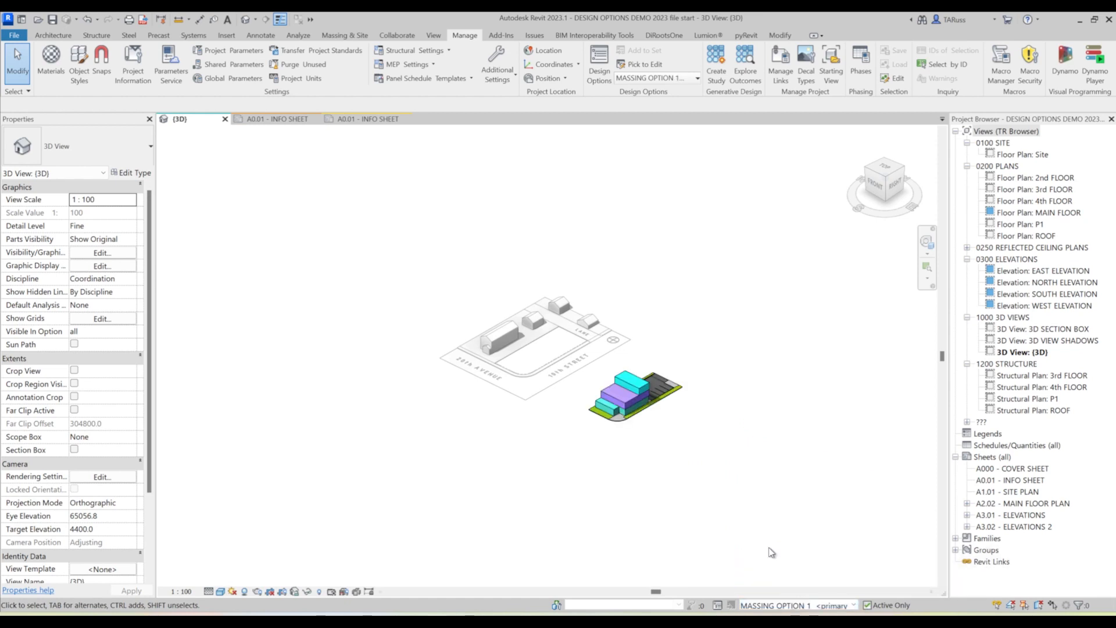
pyautogui.click(884, 170)
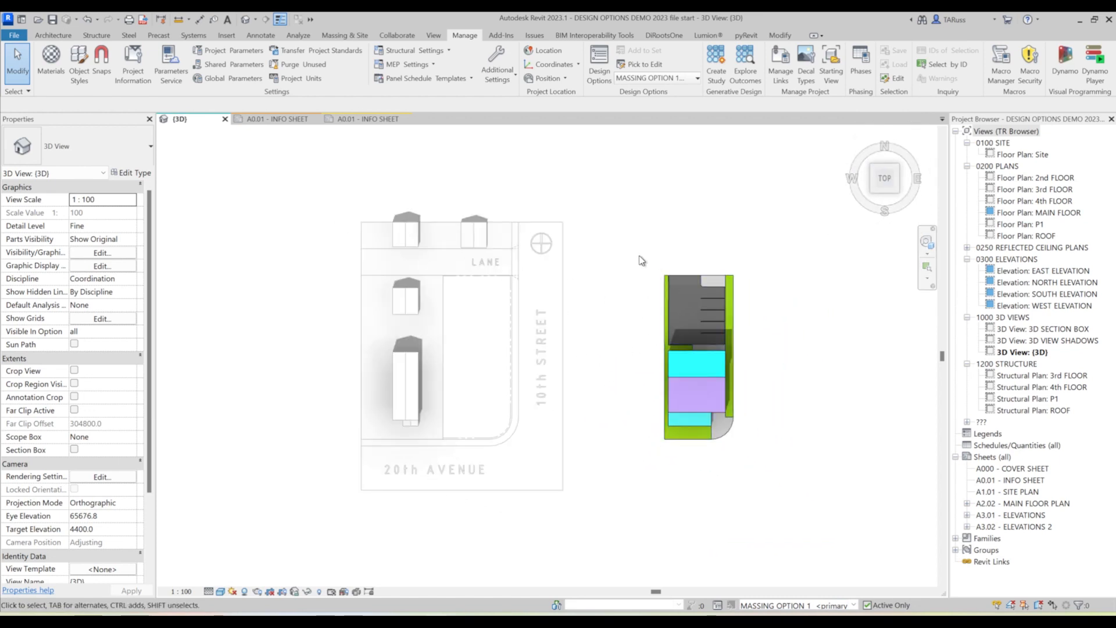
pyautogui.moveTo(606, 214); pyautogui.dragTo(822, 526)
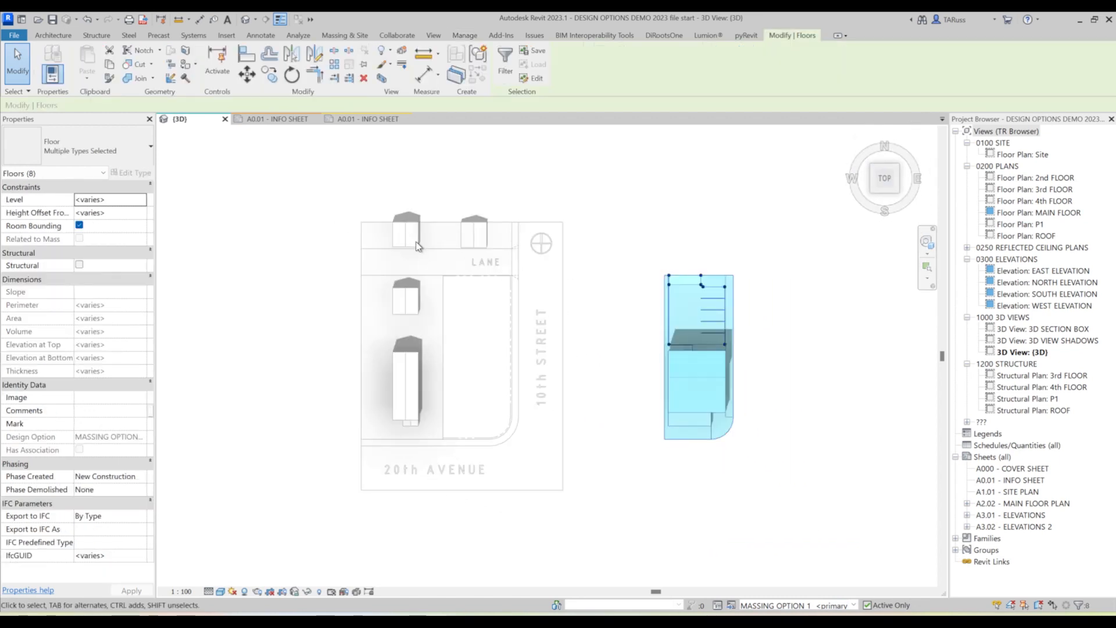
pyautogui.click(246, 74)
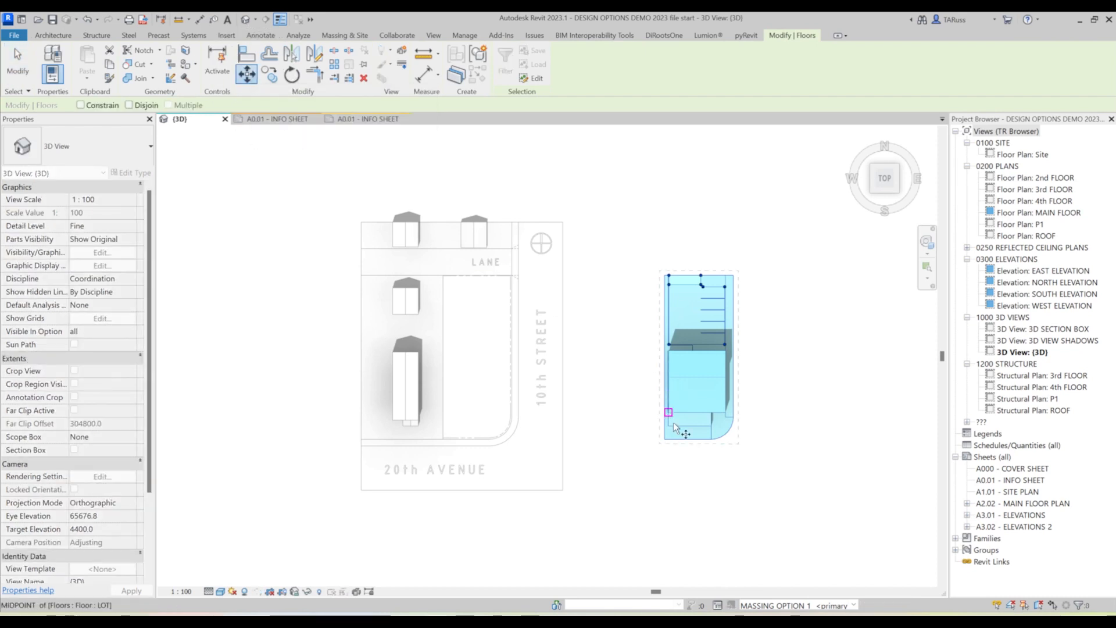
pyautogui.click(714, 502)
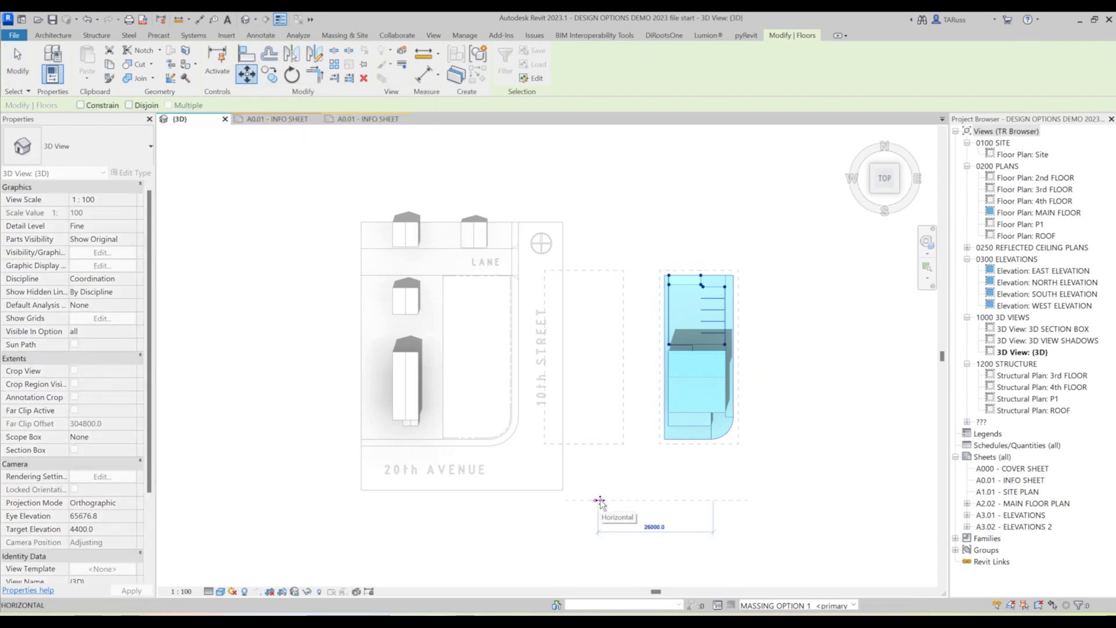
pyautogui.write('5')
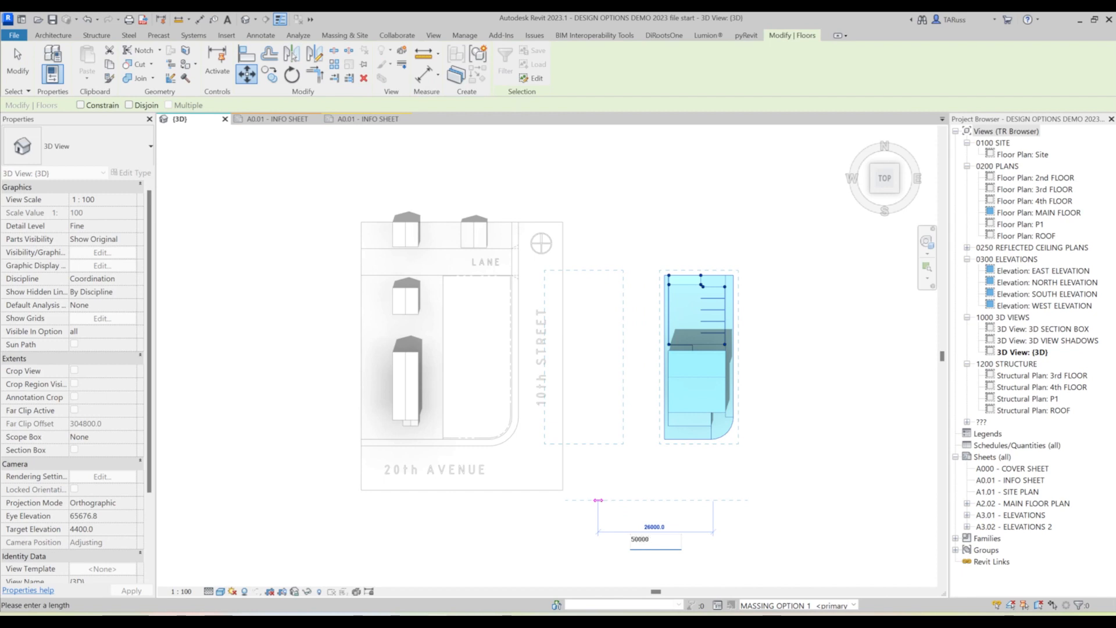
pyautogui.write('0000')
pyautogui.press('Return')
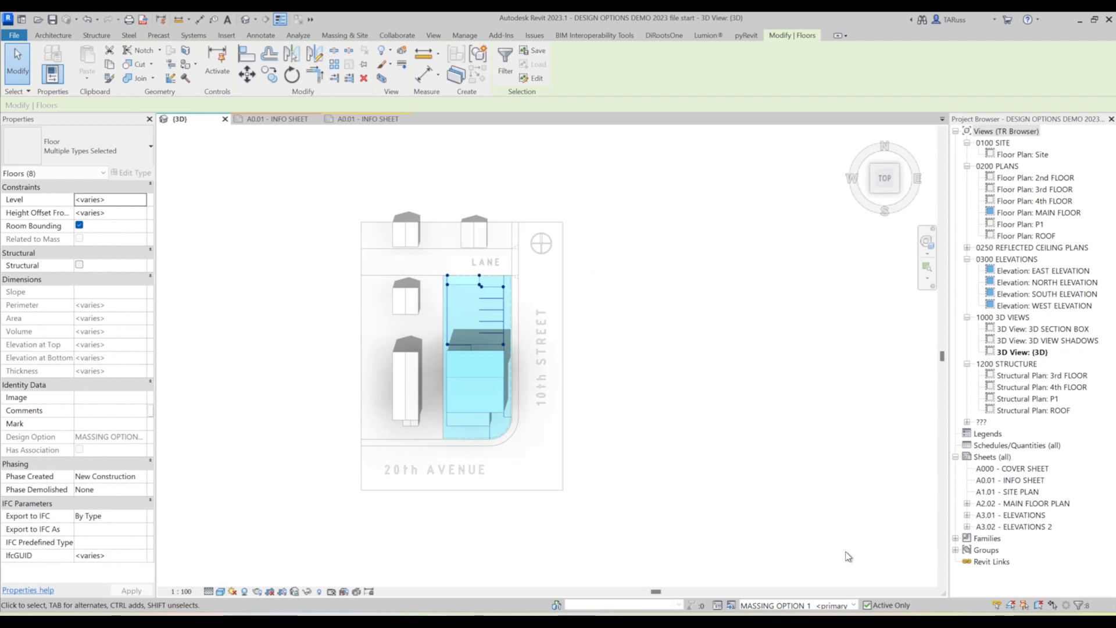
# - Make MASSING OPTION 2 the active design option
pyautogui.click(854, 605)
pyautogui.click(803, 585)
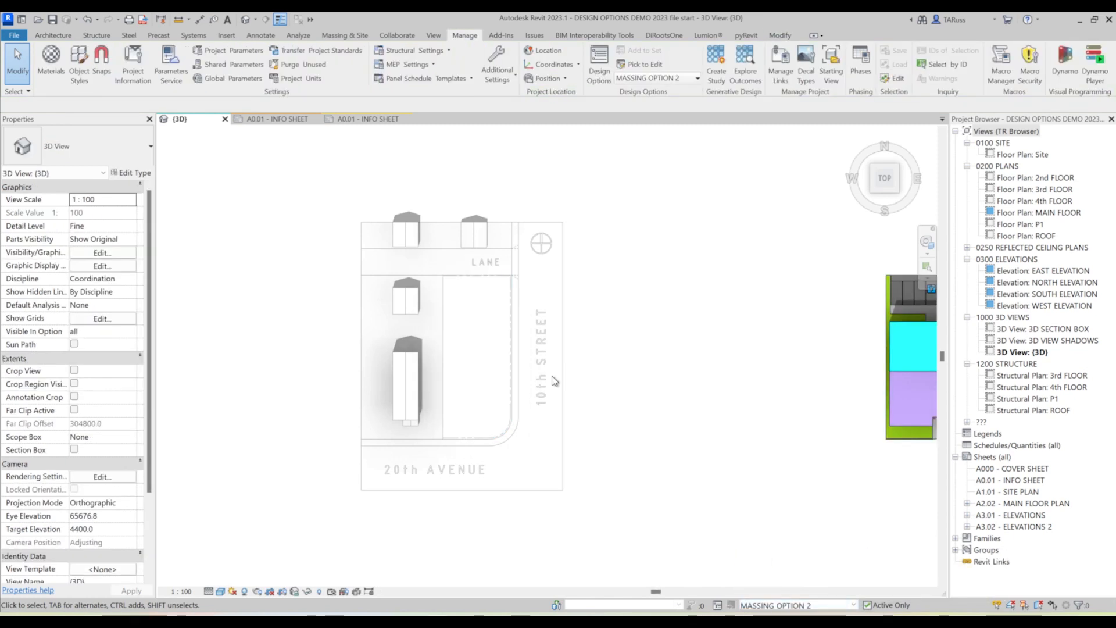
# - Try to move all elements of the MASSING OPTION 2 scheme 1000000 horizontally west, and undo the move
pyautogui.moveTo(710, 271); pyautogui.dragTo(846, 498)
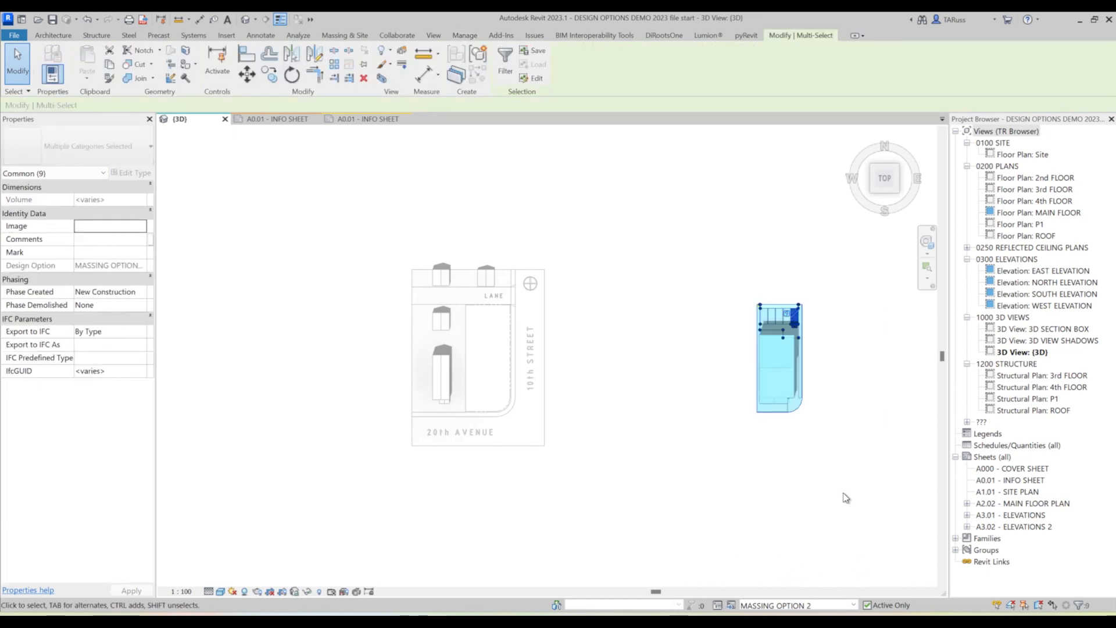
pyautogui.click(247, 74)
pyautogui.click(717, 488)
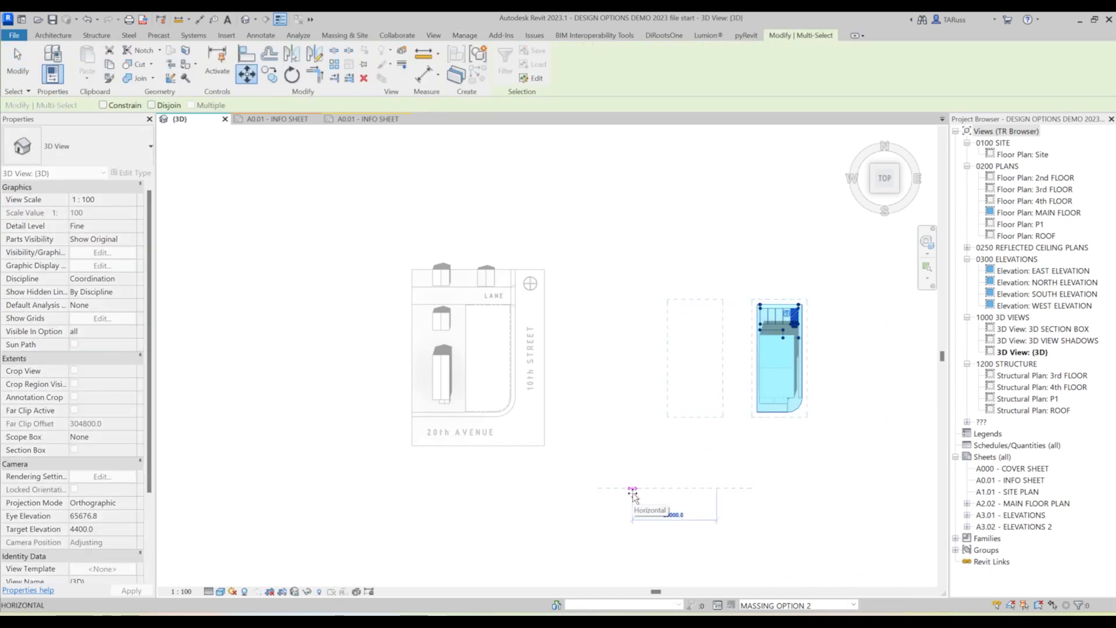
pyautogui.write('1000000')
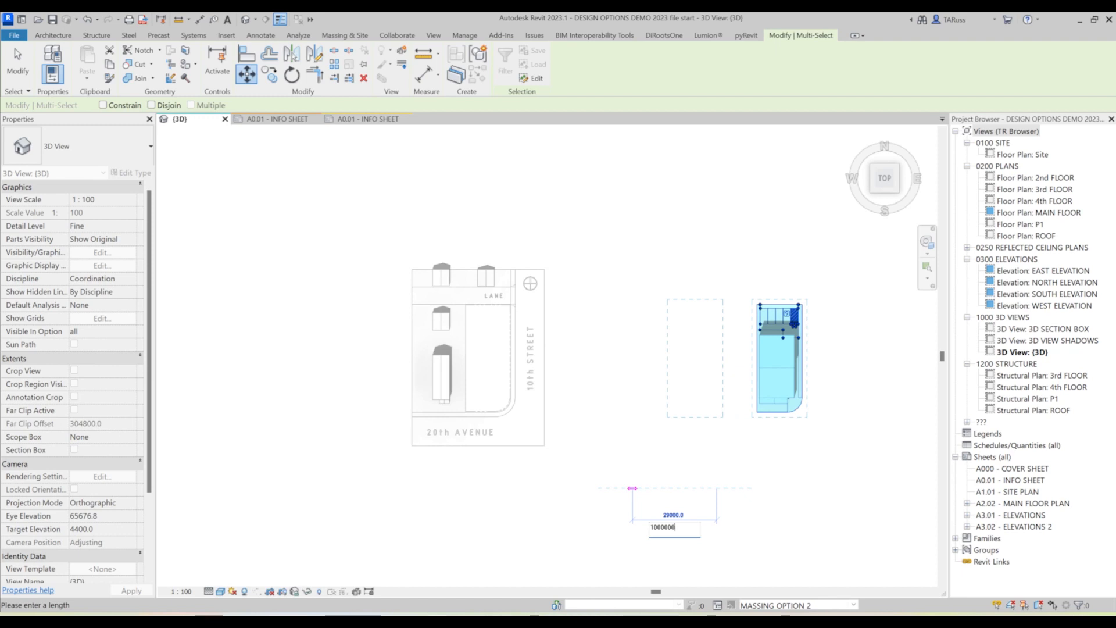
pyautogui.press('Return')
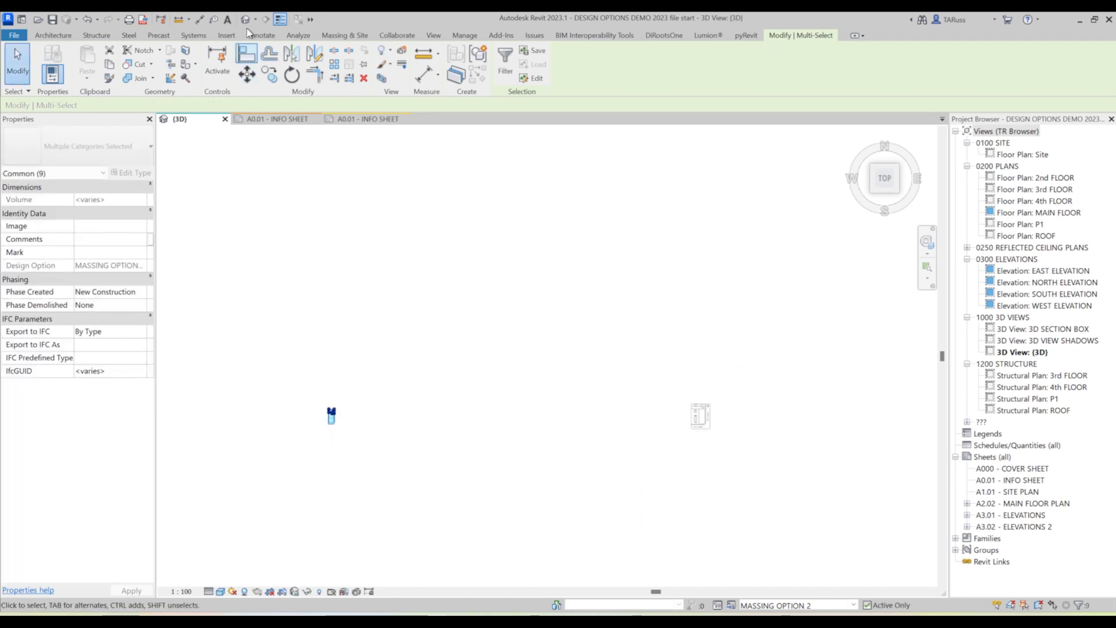
pyautogui.click(88, 20)
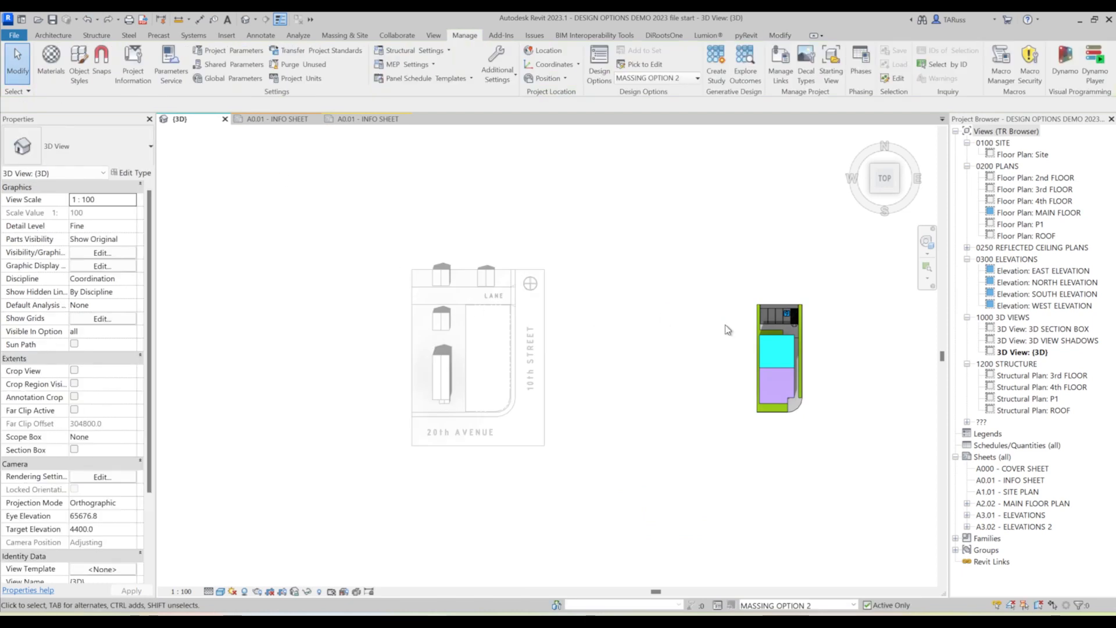
# - Move all elements of the MASSING OPTION 2 scheme 100000 horizontally west onto the empty lot
pyautogui.moveTo(690, 231); pyautogui.dragTo(843, 468)
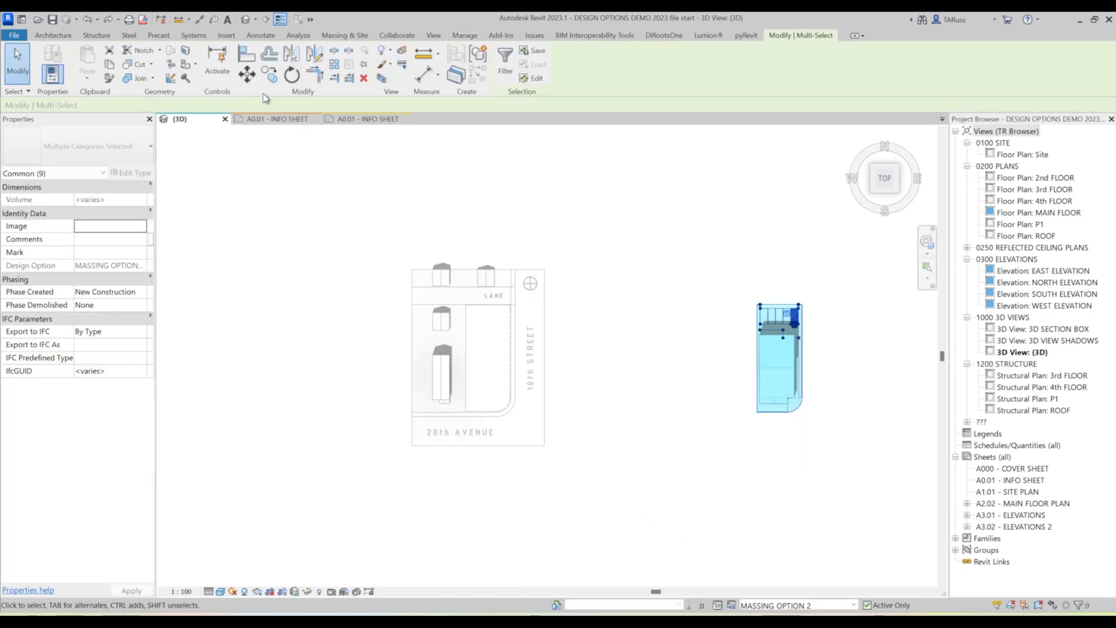
pyautogui.click(246, 74)
pyautogui.click(697, 483)
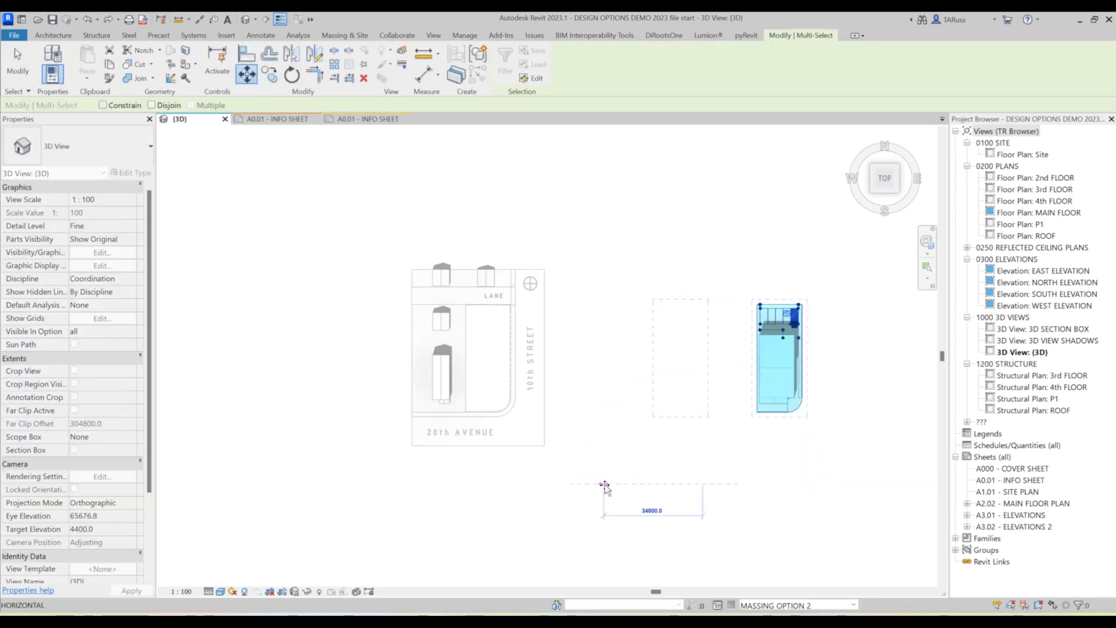
pyautogui.write('100')
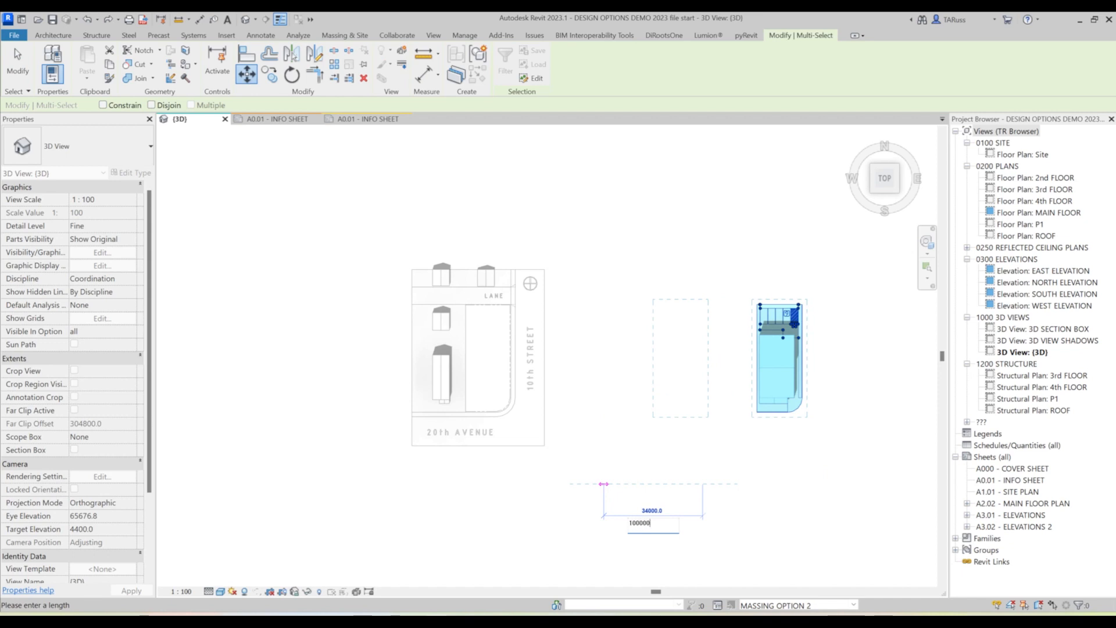
pyautogui.write('000')
pyautogui.press('Return')
pyautogui.scroll(-2, 543, 341)
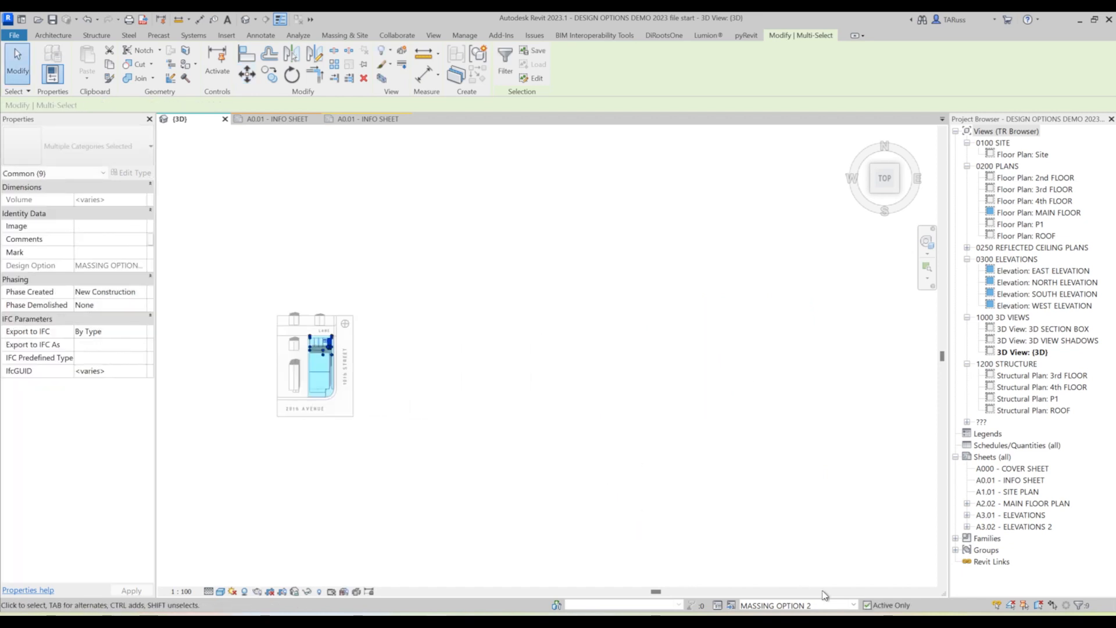
# - Activate MASSING OPTION 3 and, in top view, move all its floors 150000 horizontally west onto the empty lot
pyautogui.click(853, 605)
pyautogui.click(773, 593)
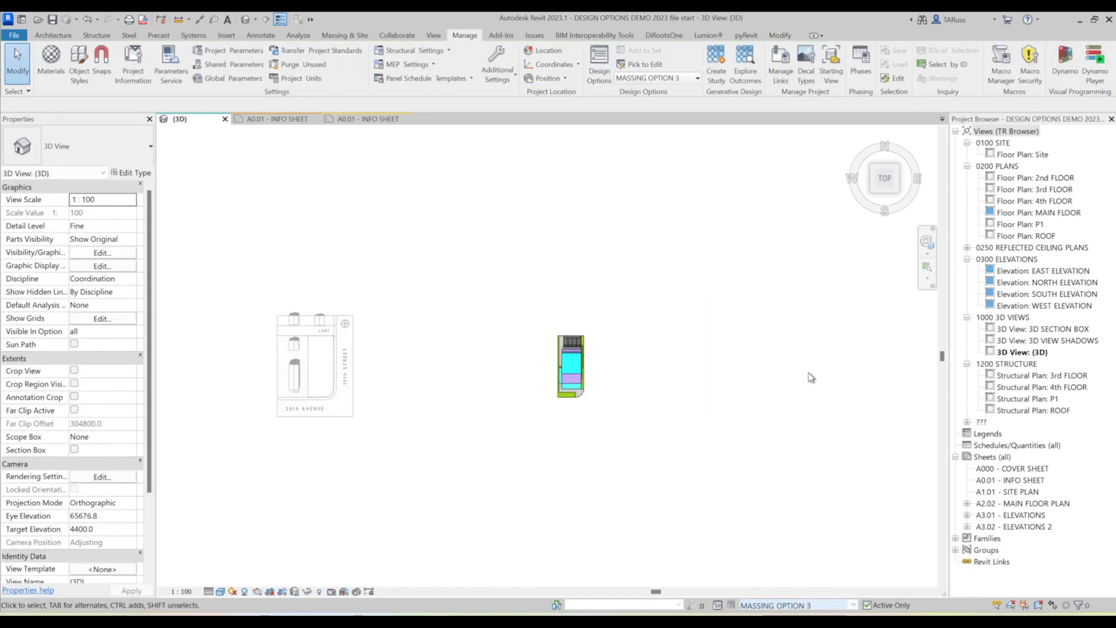
pyautogui.moveTo(461, 248); pyautogui.dragTo(644, 531)
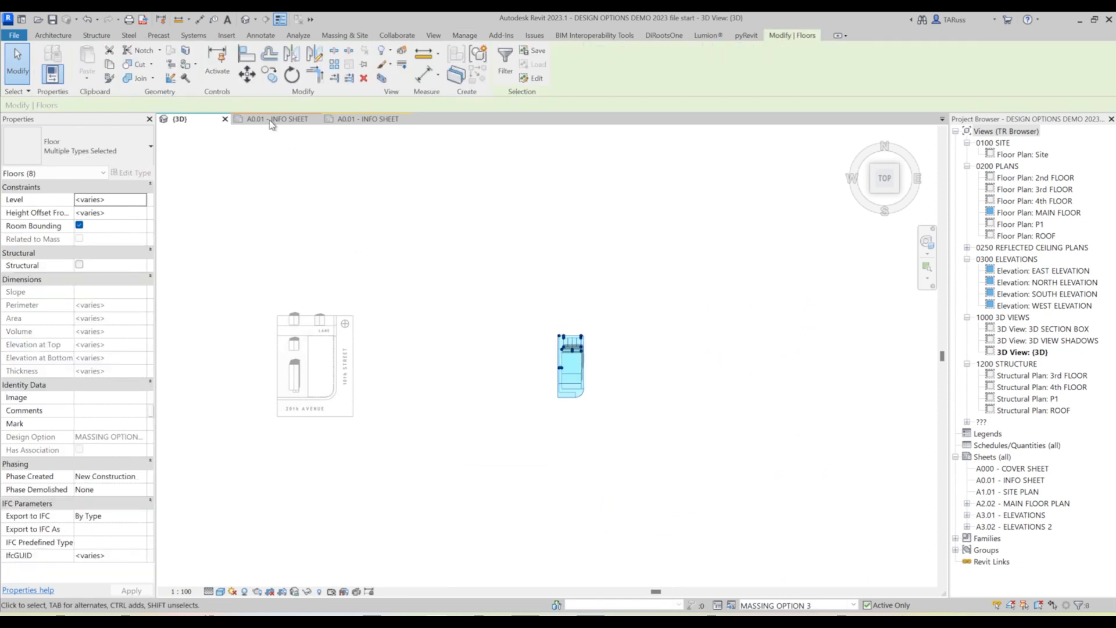
pyautogui.click(246, 75)
pyautogui.click(569, 476)
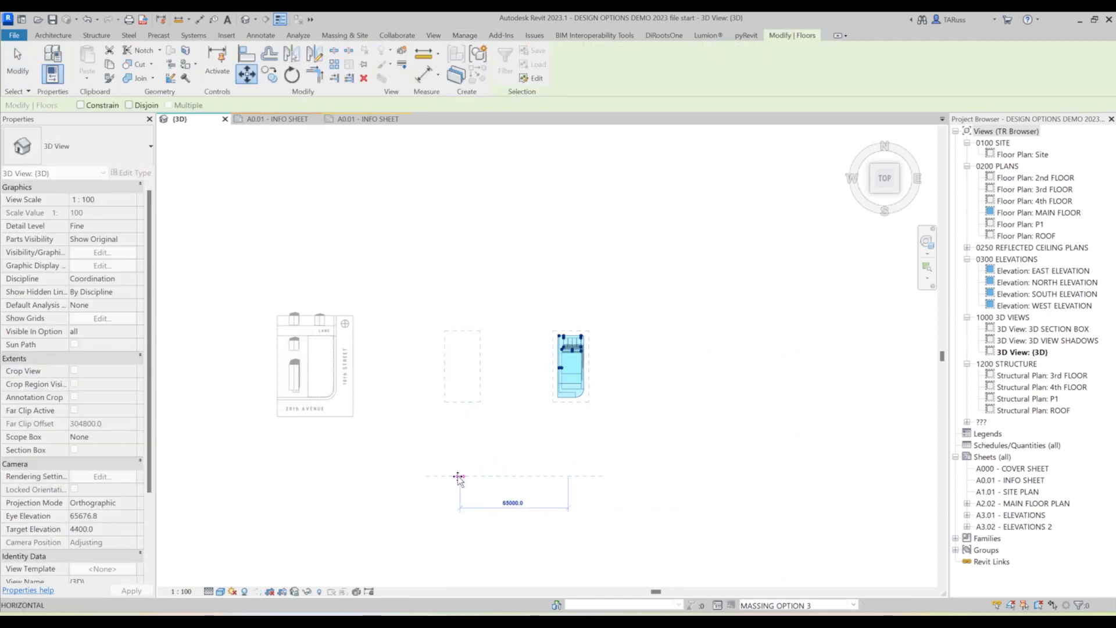
pyautogui.write('150')
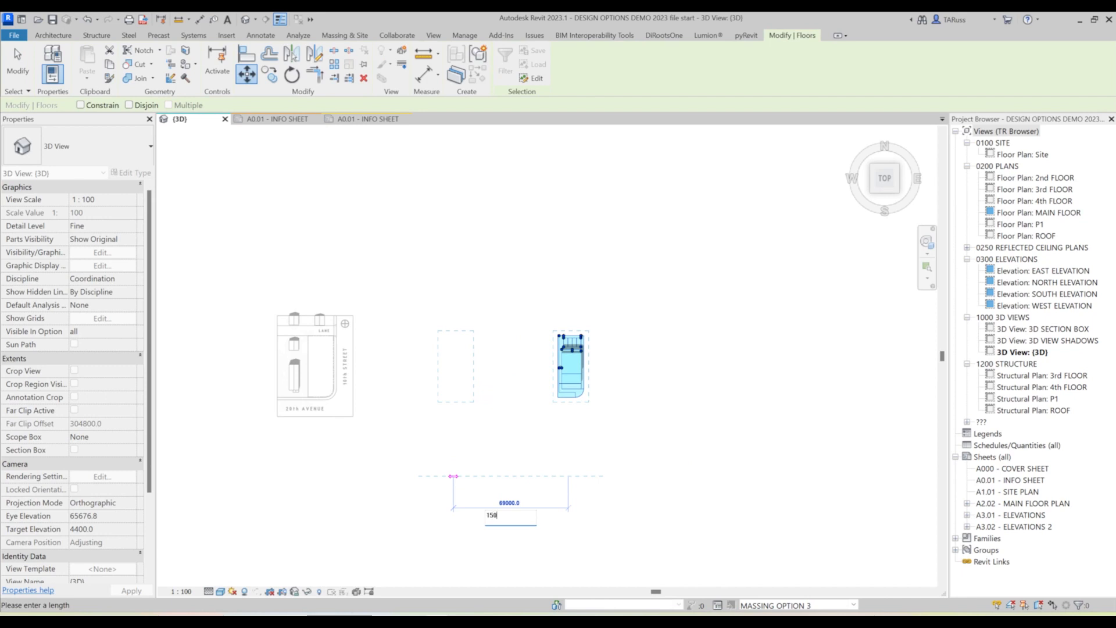
pyautogui.write('000')
pyautogui.press('Return')
pyautogui.keyDown('shift'); pyautogui.moveTo(457, 481); pyautogui.dragTo(394, 385, button='middle'); pyautogui.keyUp('shift')
pyautogui.moveTo(236, 428); pyautogui.dragTo(521, 399, button='middle')
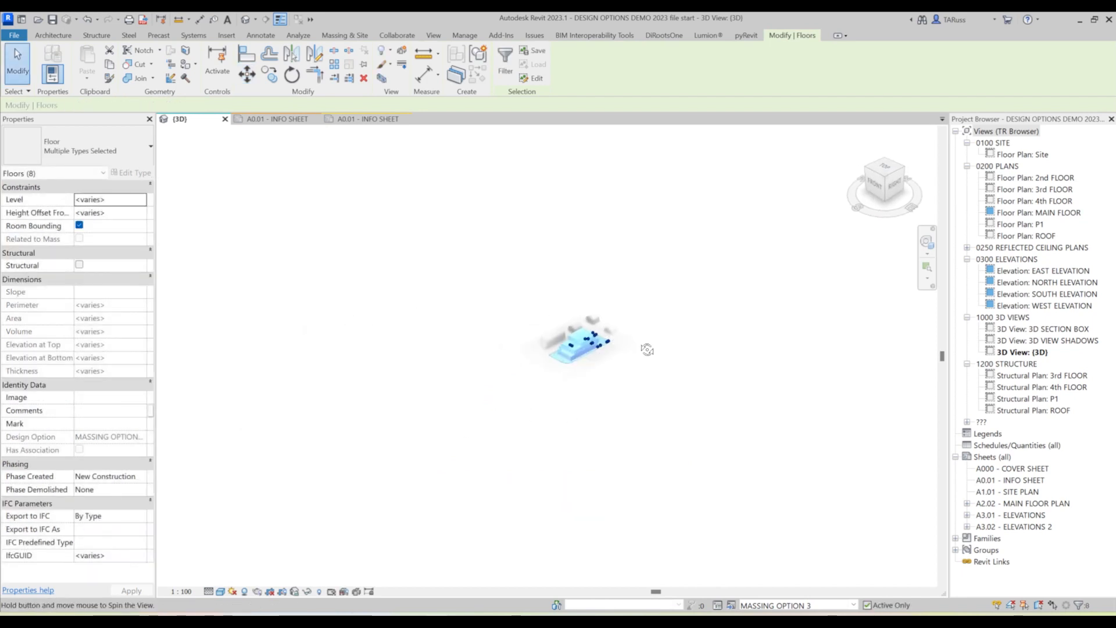
pyautogui.scroll(6, 577, 355)
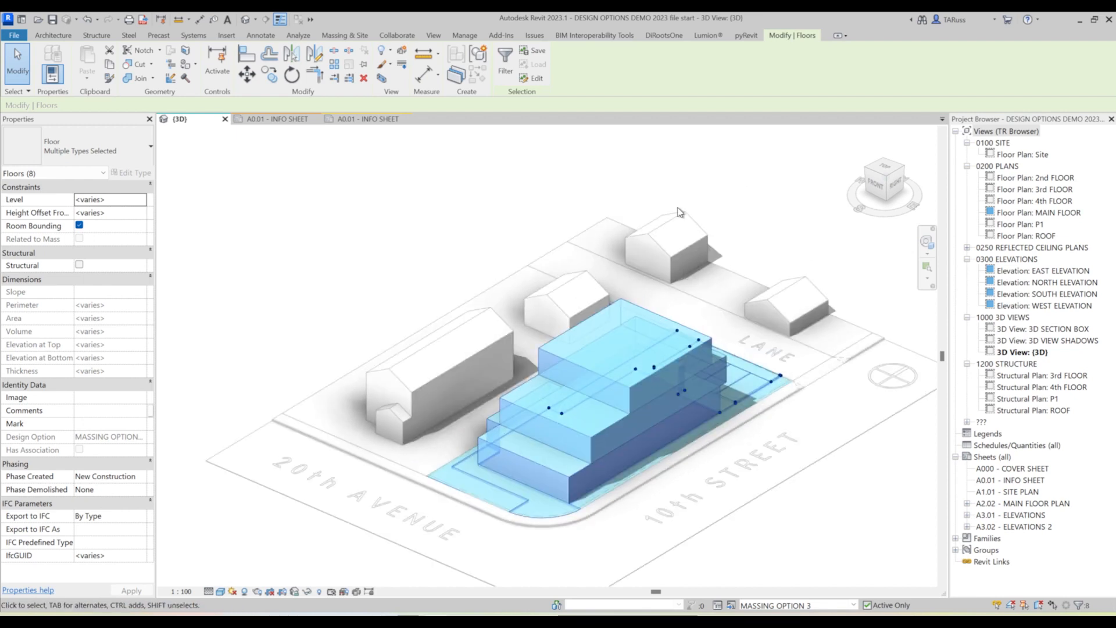
pyautogui.scroll(-4, 679, 211)
pyautogui.click(835, 531)
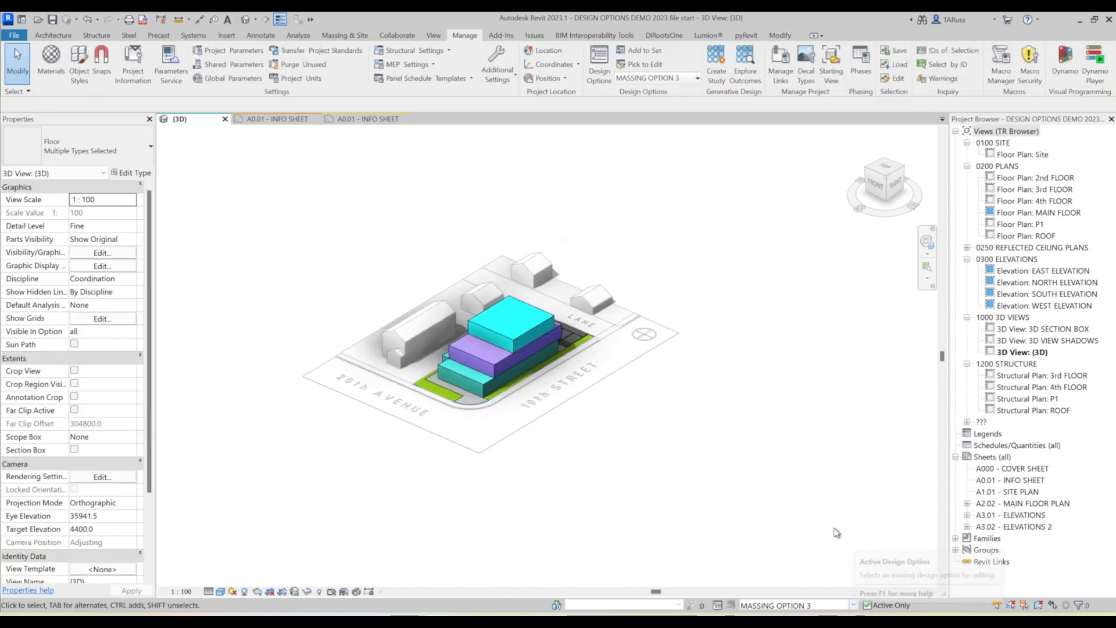
# - Activate MASSING OPTION 1, 2 and 3 in turn to compare the three schemes on the site in the 3D view
pyautogui.click(853, 606)
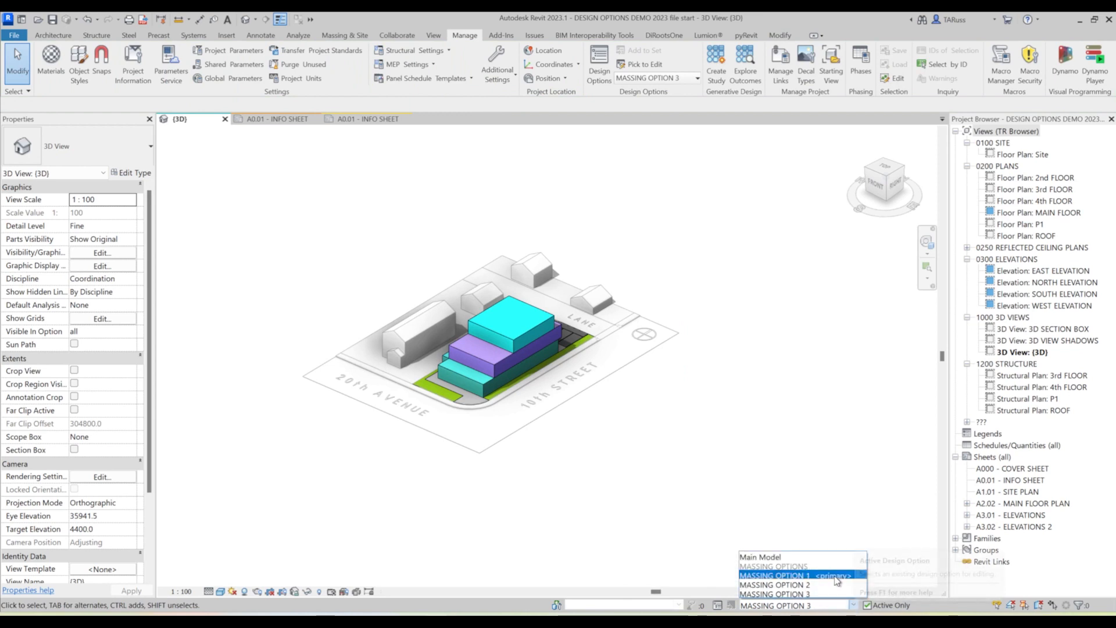
pyautogui.click(777, 576)
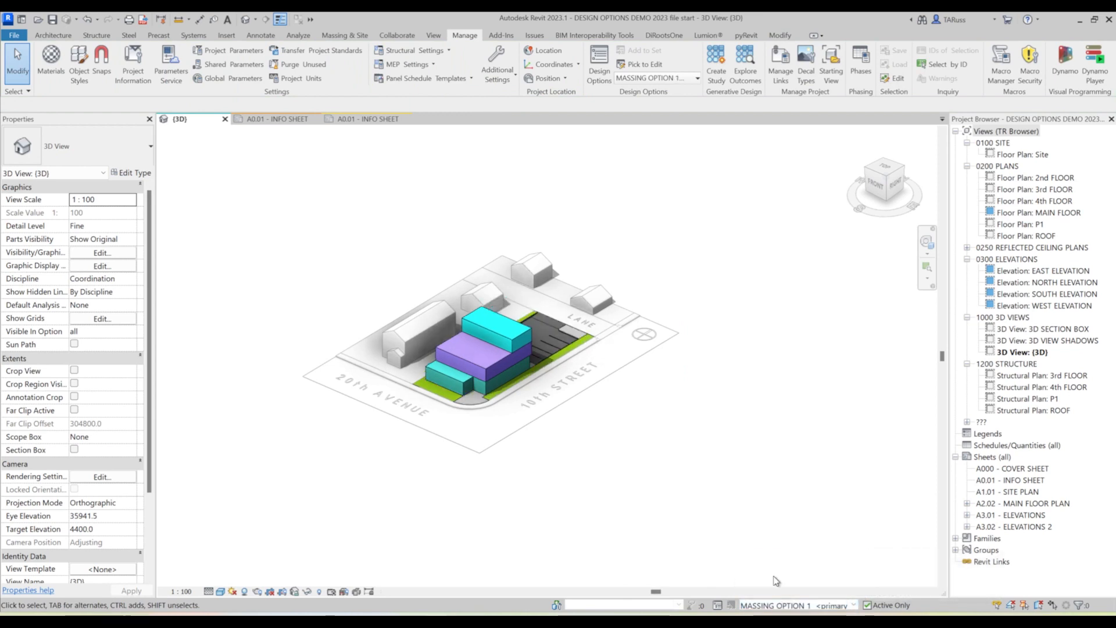
pyautogui.click(853, 606)
pyautogui.click(779, 588)
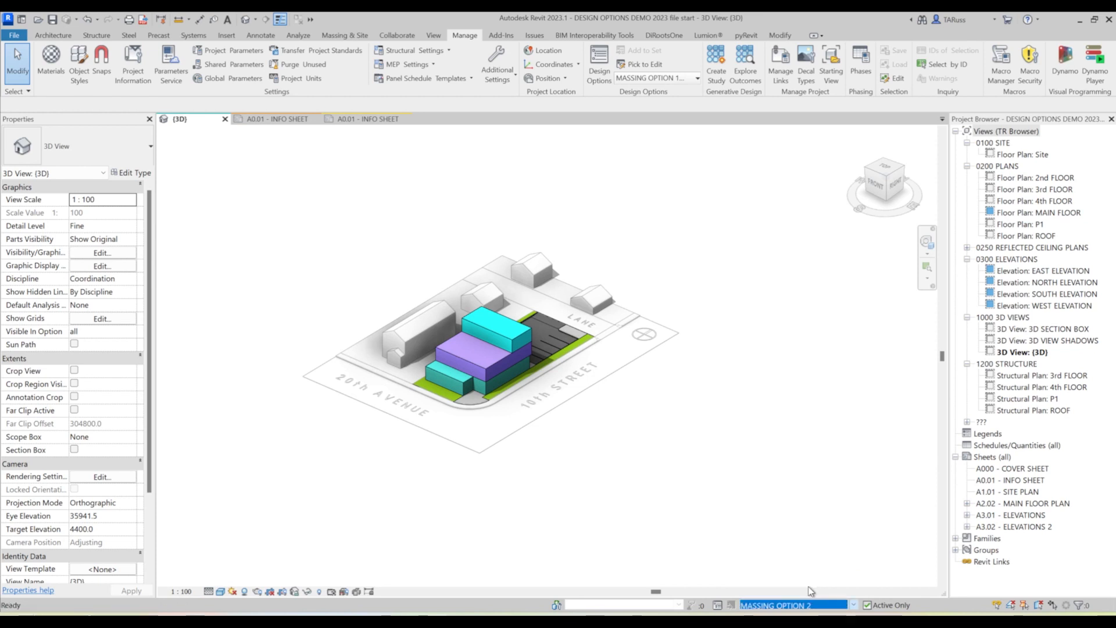
pyautogui.click(855, 606)
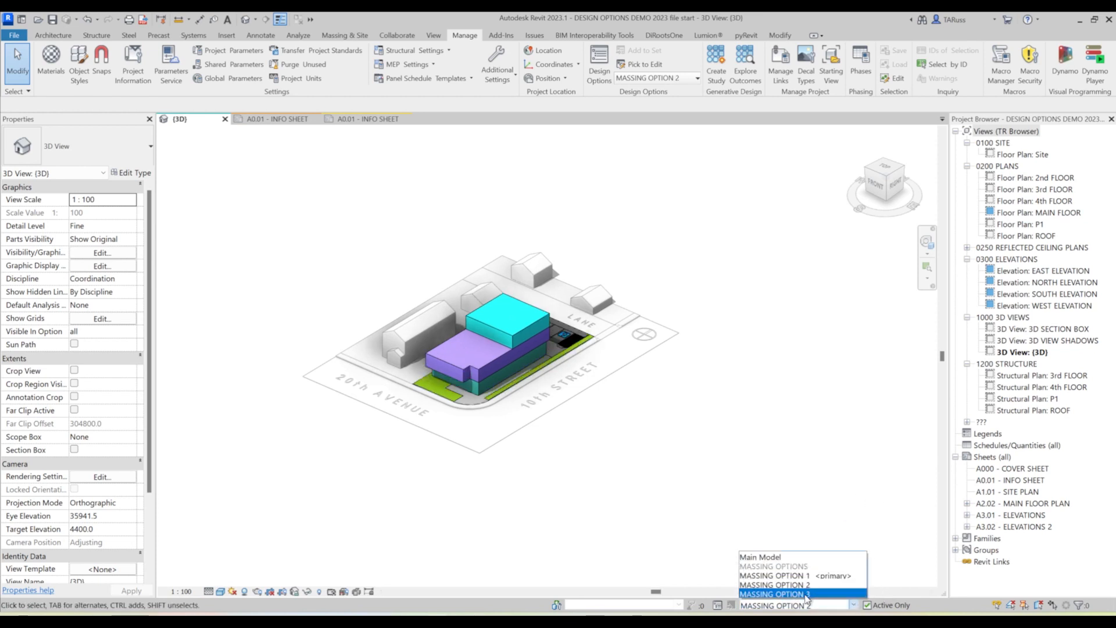
pyautogui.click(811, 599)
pyautogui.keyDown('shift'); pyautogui.moveTo(611, 473); pyautogui.dragTo(593, 498, button='middle'); pyautogui.keyUp('shift')
pyautogui.scroll(2, 387, 296)
pyautogui.scroll(2, 425, 335)
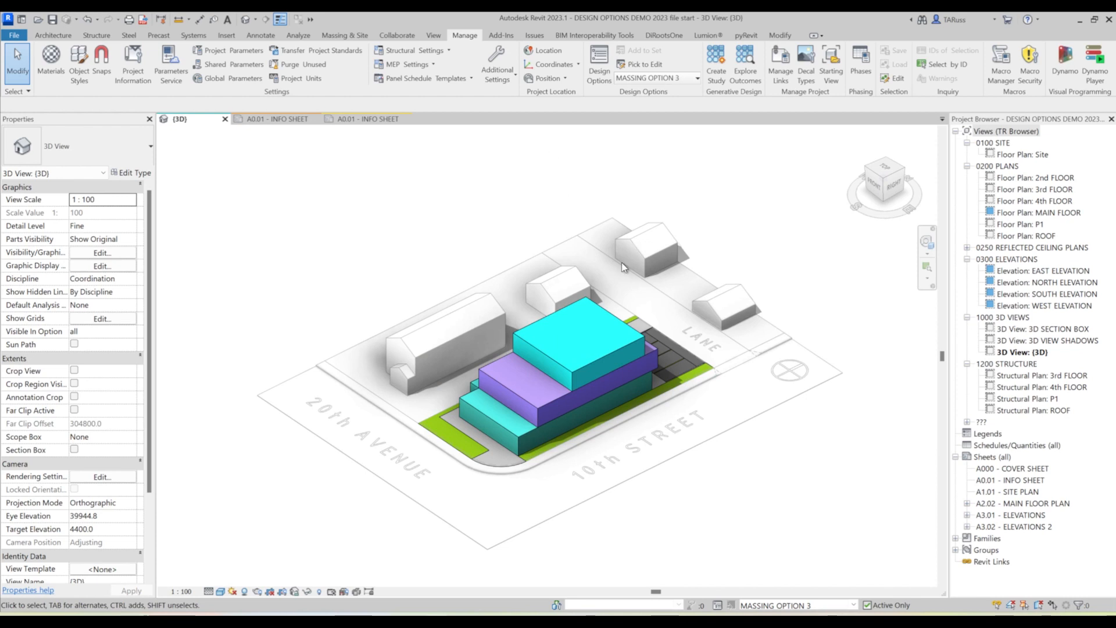
# - Return the active design option to Main Model and duplicate the {3D} view without detailing
pyautogui.click(853, 606)
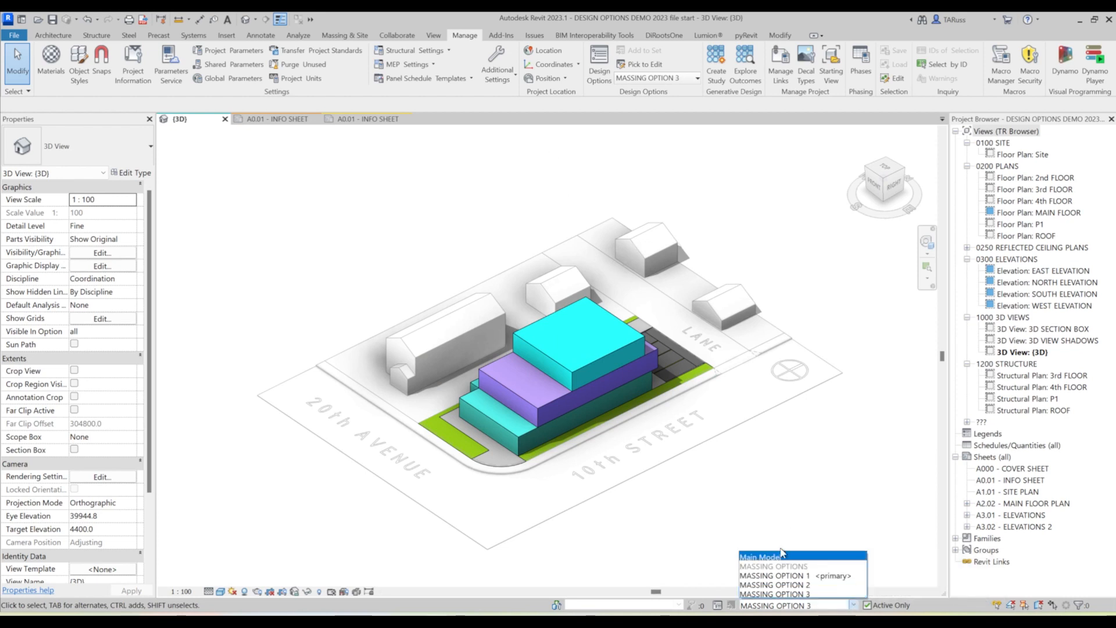
pyautogui.click(774, 554)
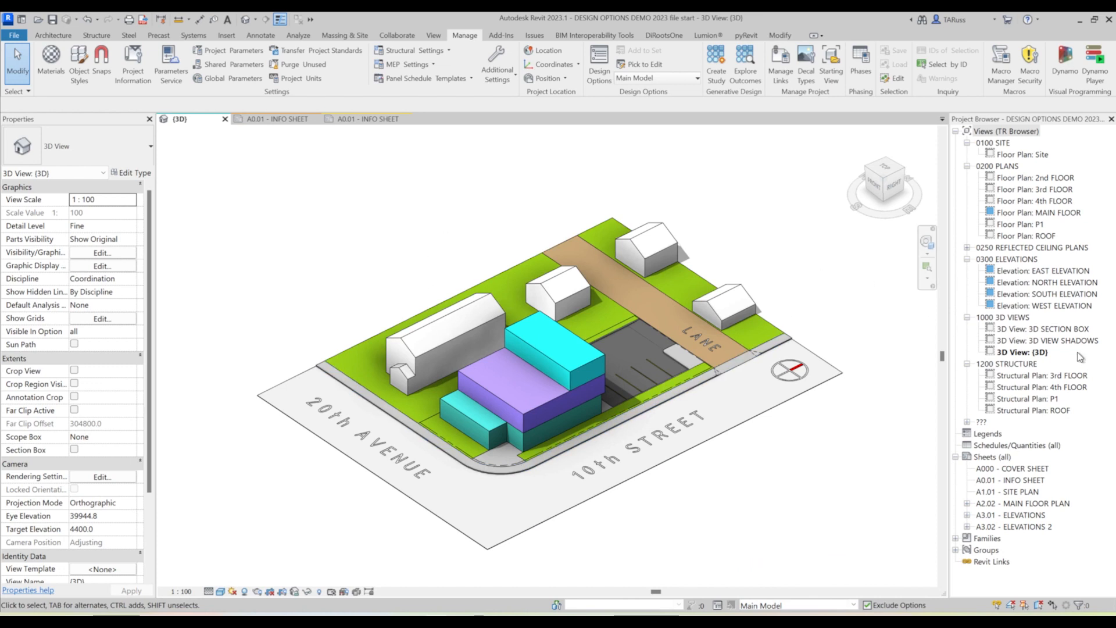
pyautogui.rightClick(1015, 356)
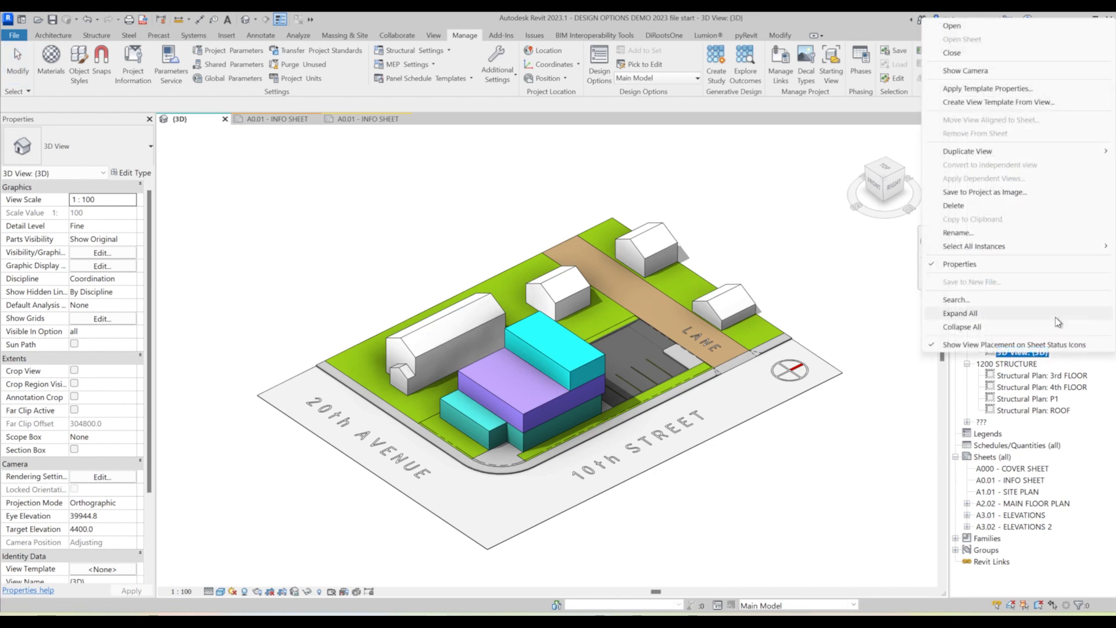
pyautogui.moveTo(961, 152)
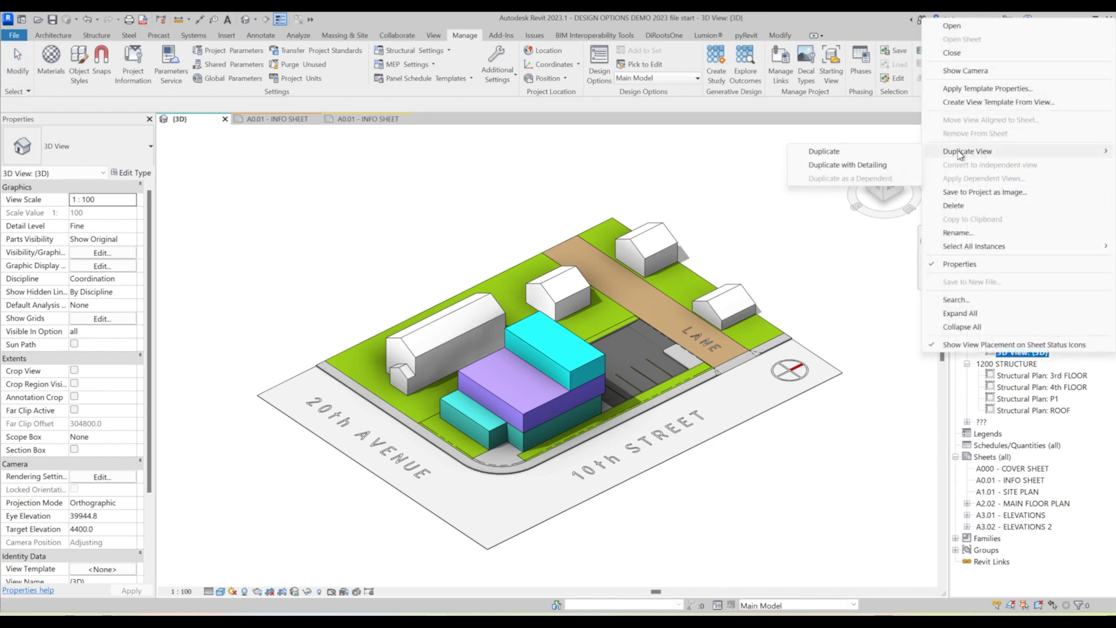
pyautogui.click(824, 155)
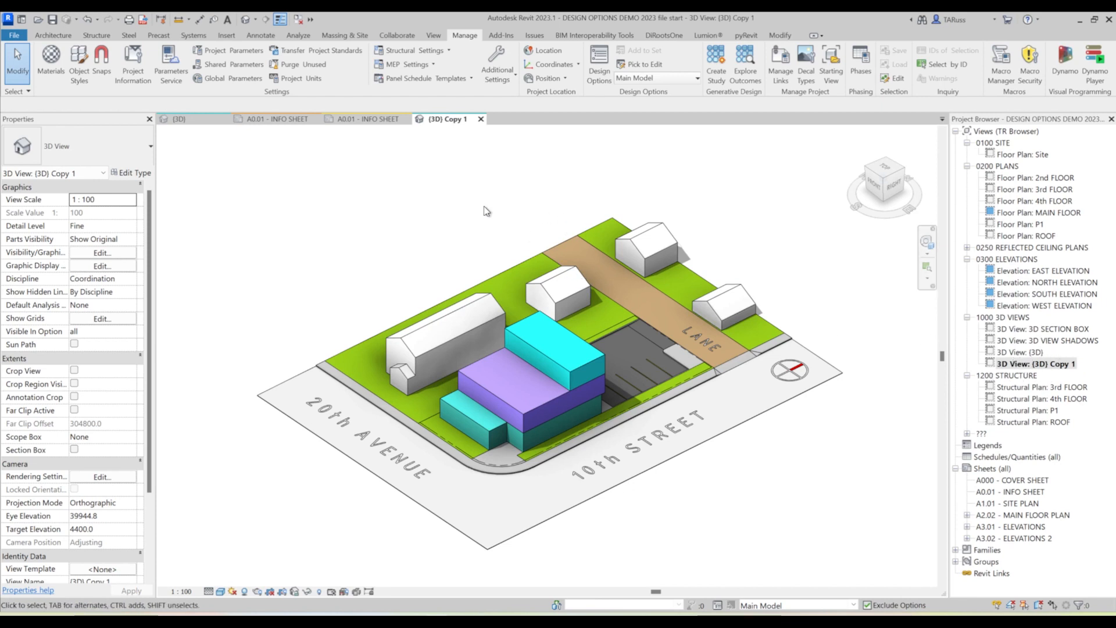
# - Examine the finished A0.01 INFO SHEET in the END file and switch to the same sheet in the MID file
pyautogui.click(364, 120)
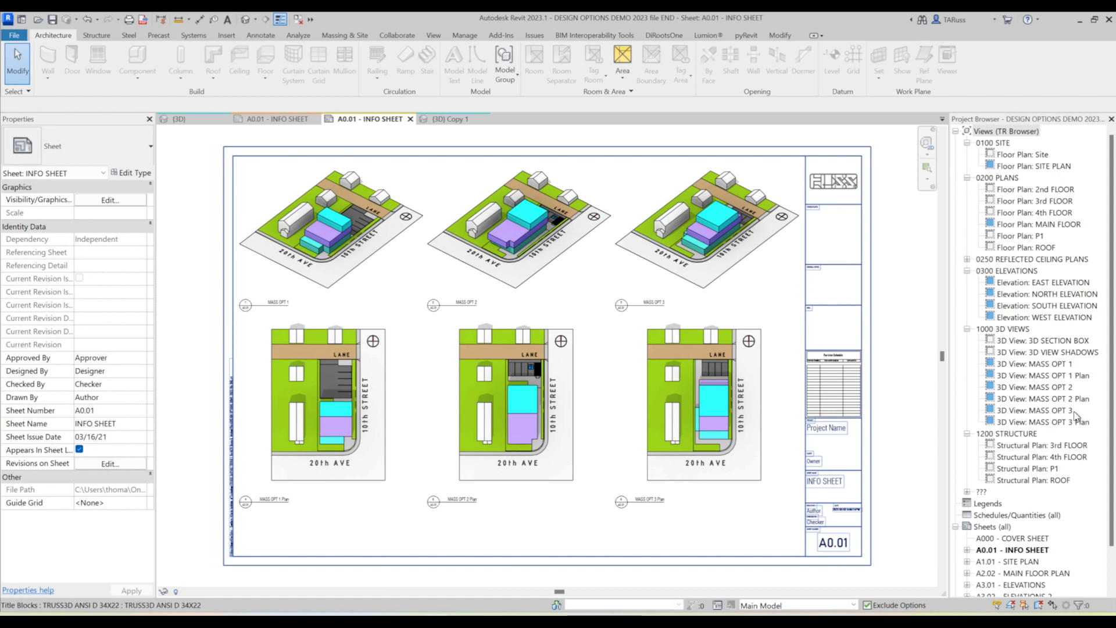
pyautogui.click(278, 119)
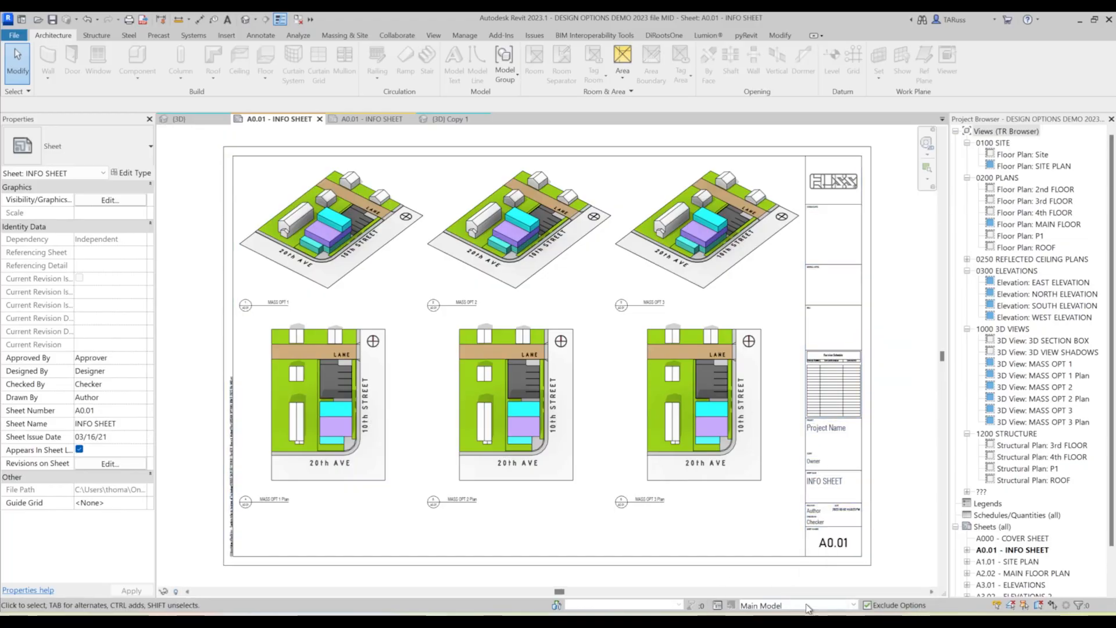
# - Activate MASSING OPTION 2, 3 and 1 in turn on sheet A0.01 to examine how its viewports respond
pyautogui.click(849, 606)
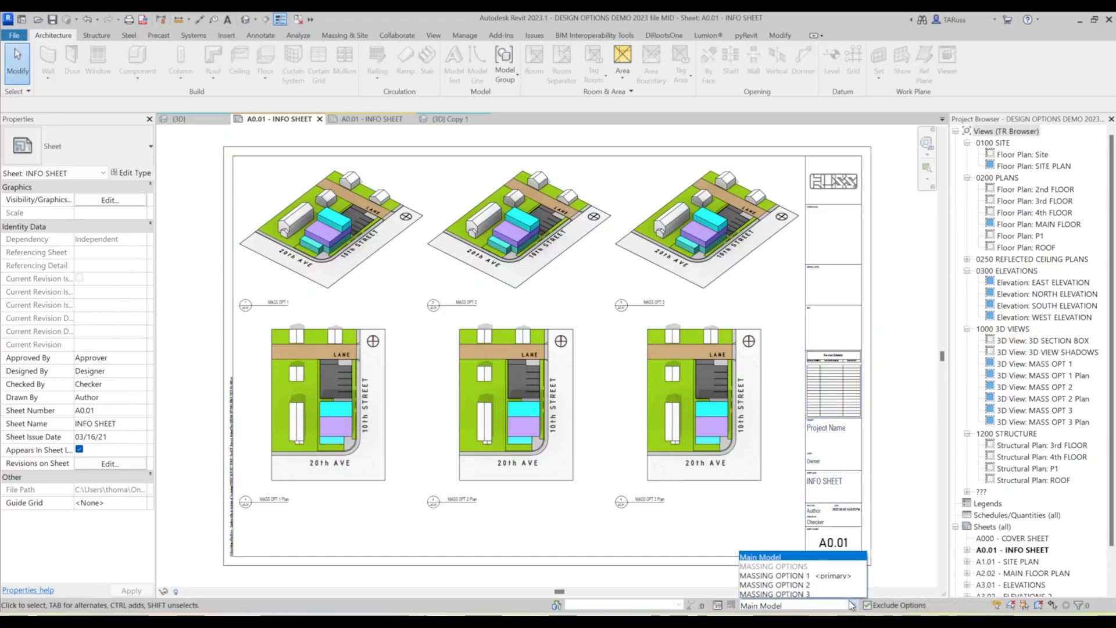
pyautogui.click(776, 587)
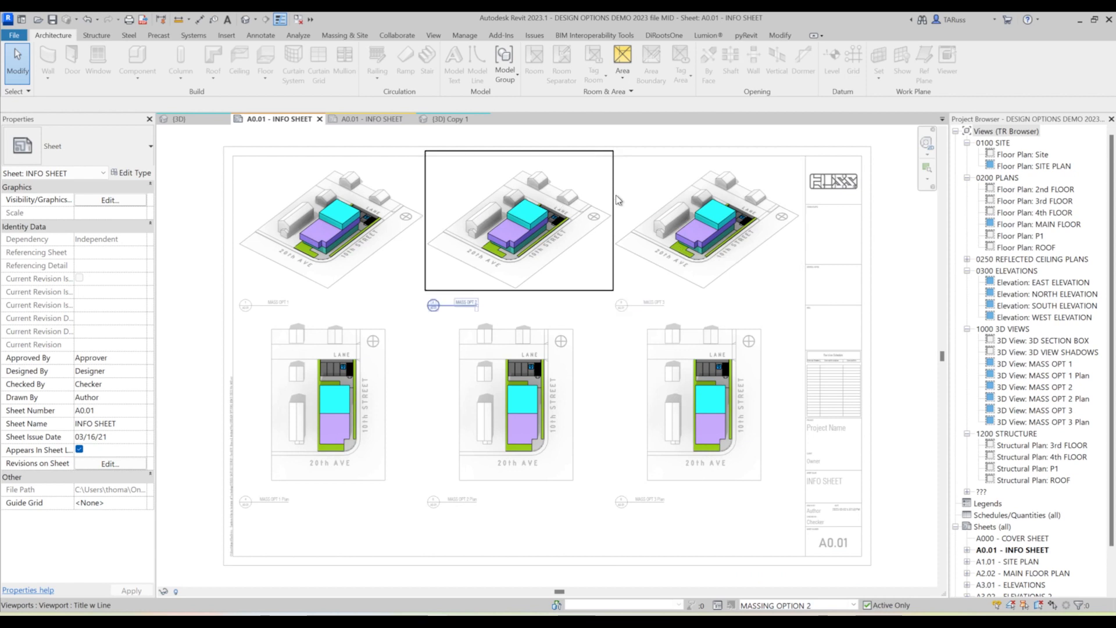
pyautogui.click(853, 606)
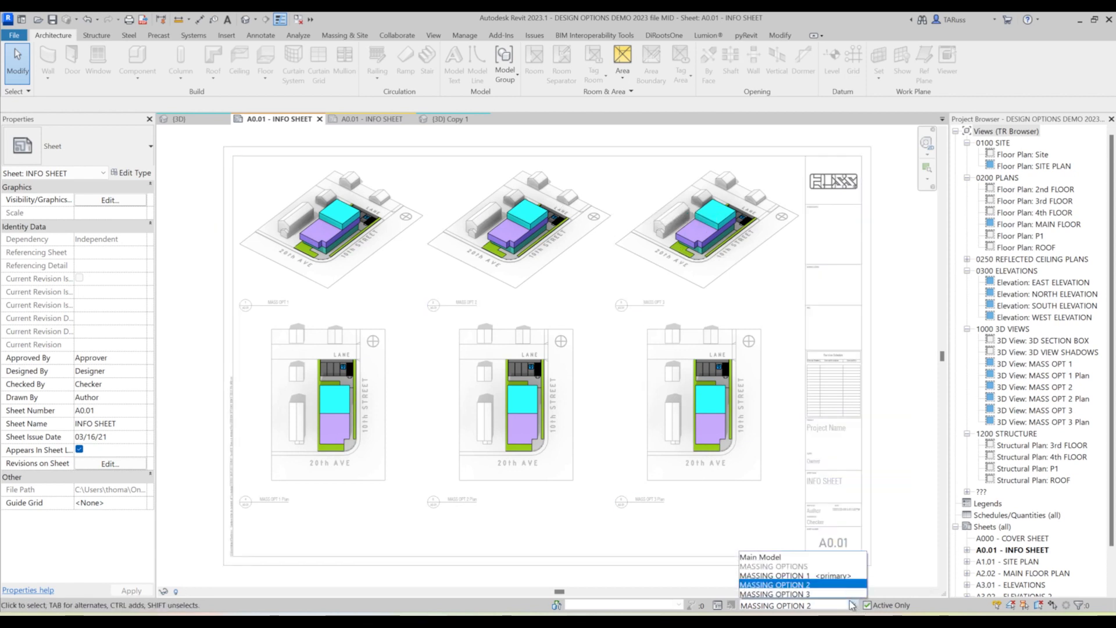
pyautogui.click(786, 593)
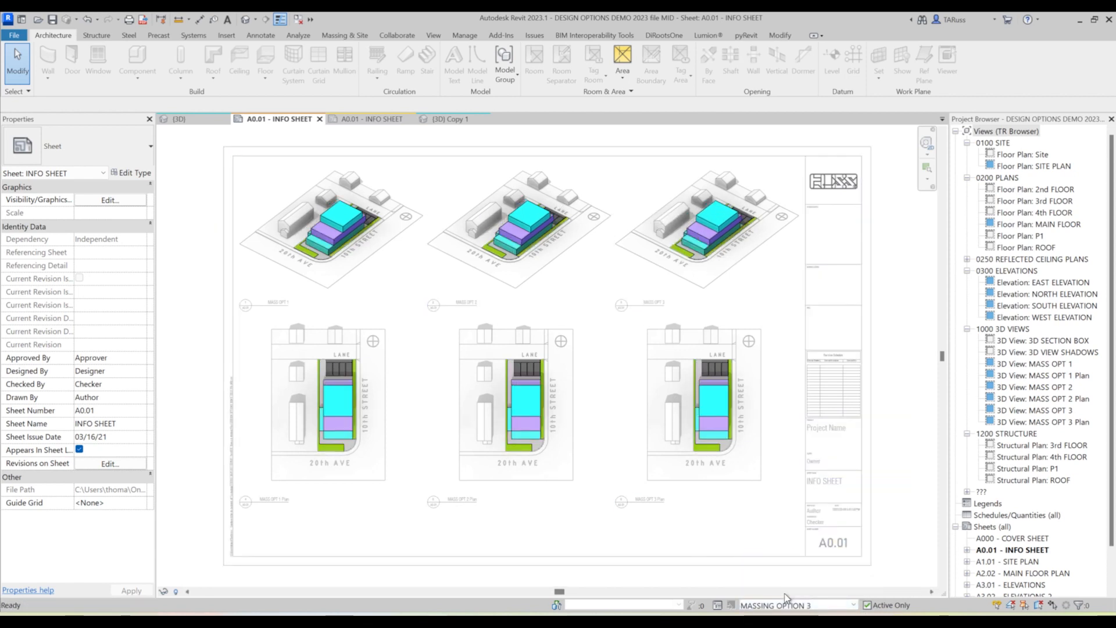
pyautogui.click(853, 604)
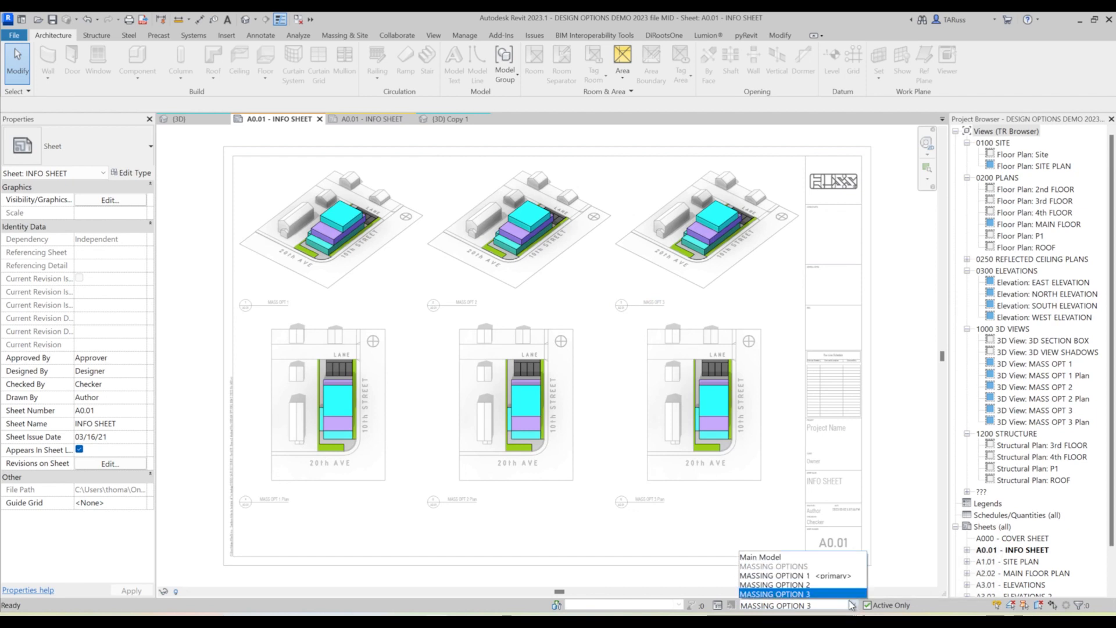
pyautogui.click(794, 576)
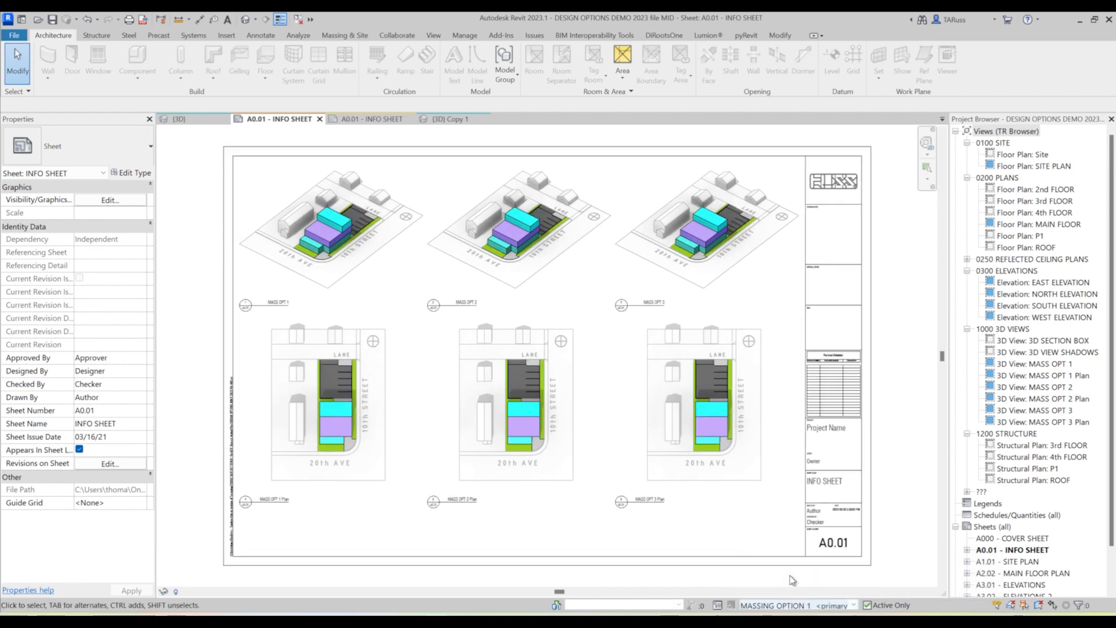
# - Open the MASS OPT 1 3D view and set its visibility override for the MASSING OPTIONS set to MASSING OPTION 1
pyautogui.doubleClick(1040, 364)
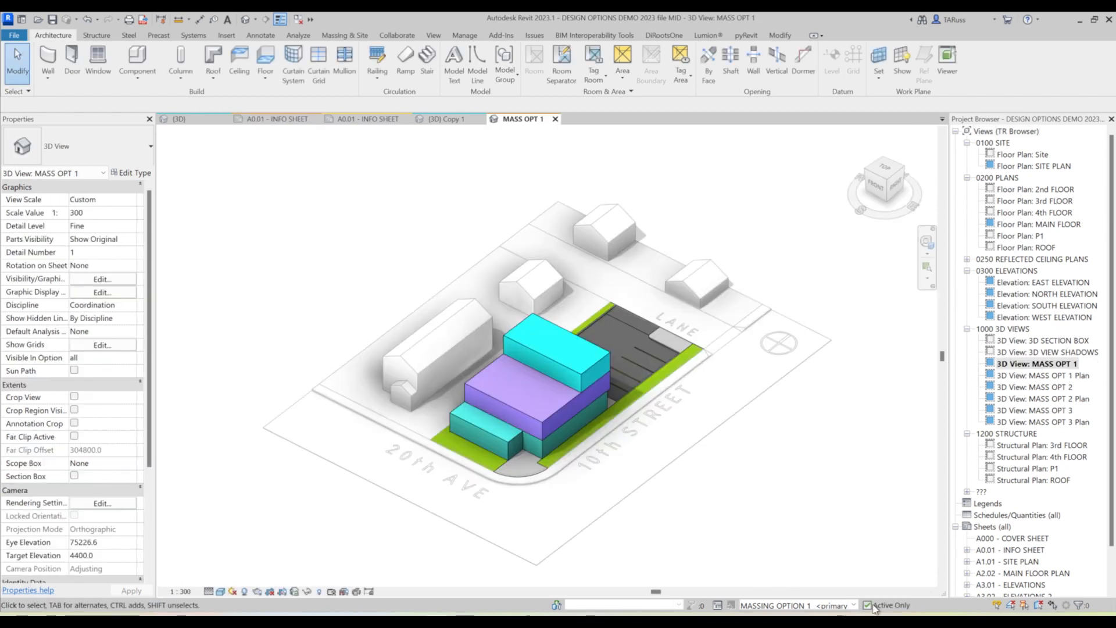
pyautogui.press('v')
pyautogui.press('g')
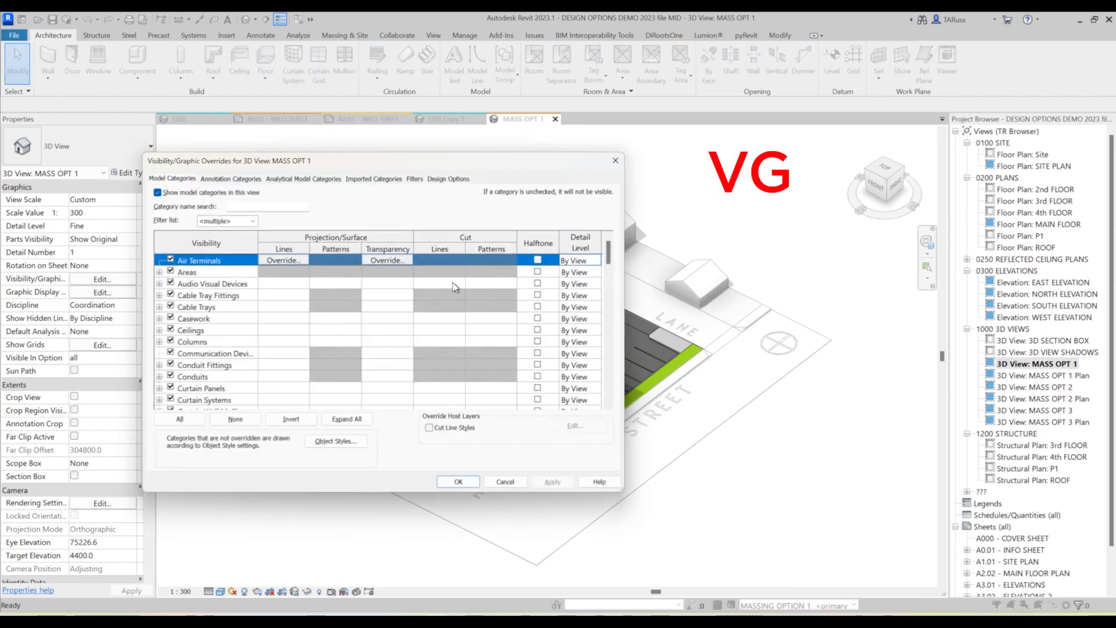
pyautogui.click(439, 180)
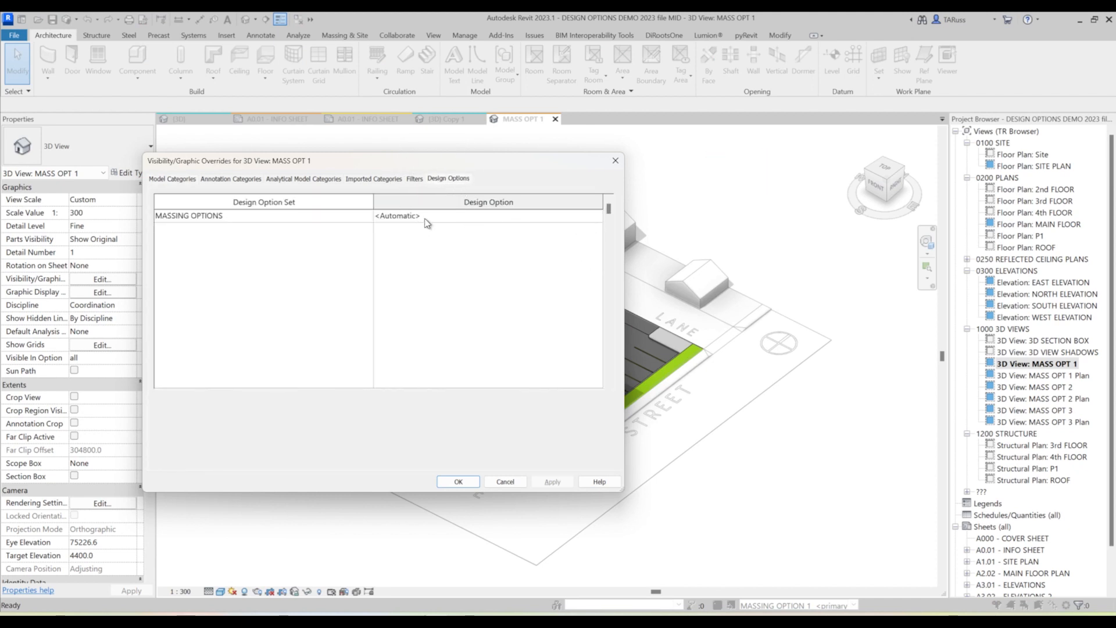
pyautogui.click(597, 217)
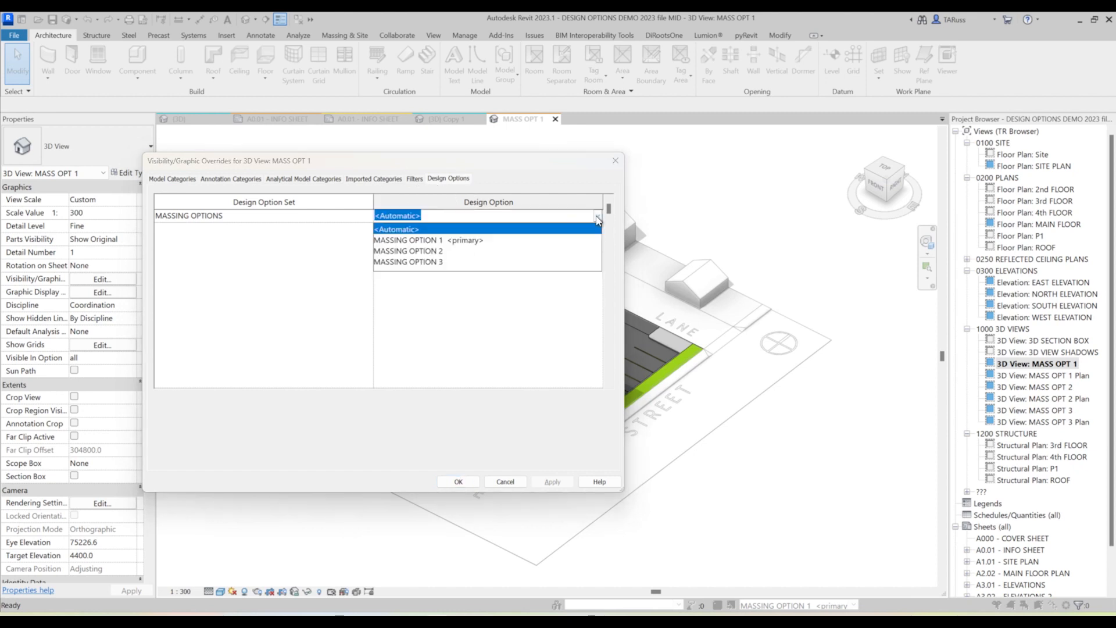
pyautogui.click(407, 242)
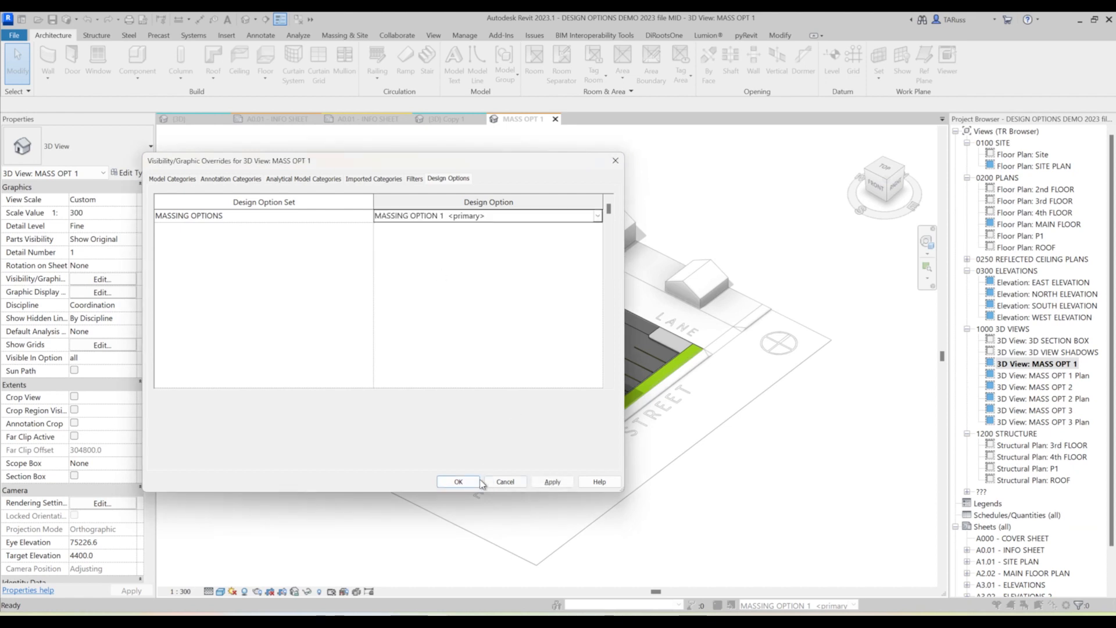
pyautogui.click(458, 482)
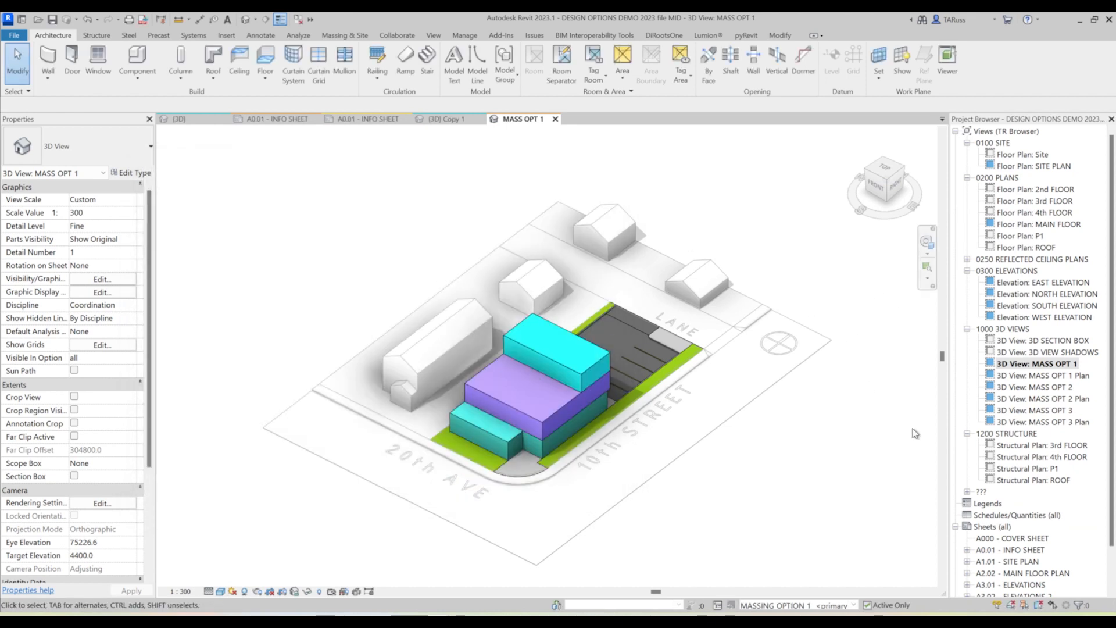
# - Open the MASS OPT 2 3D view and set its visibility override for the MASSING OPTIONS set to MASSING OPTION 2
pyautogui.doubleClick(1031, 388)
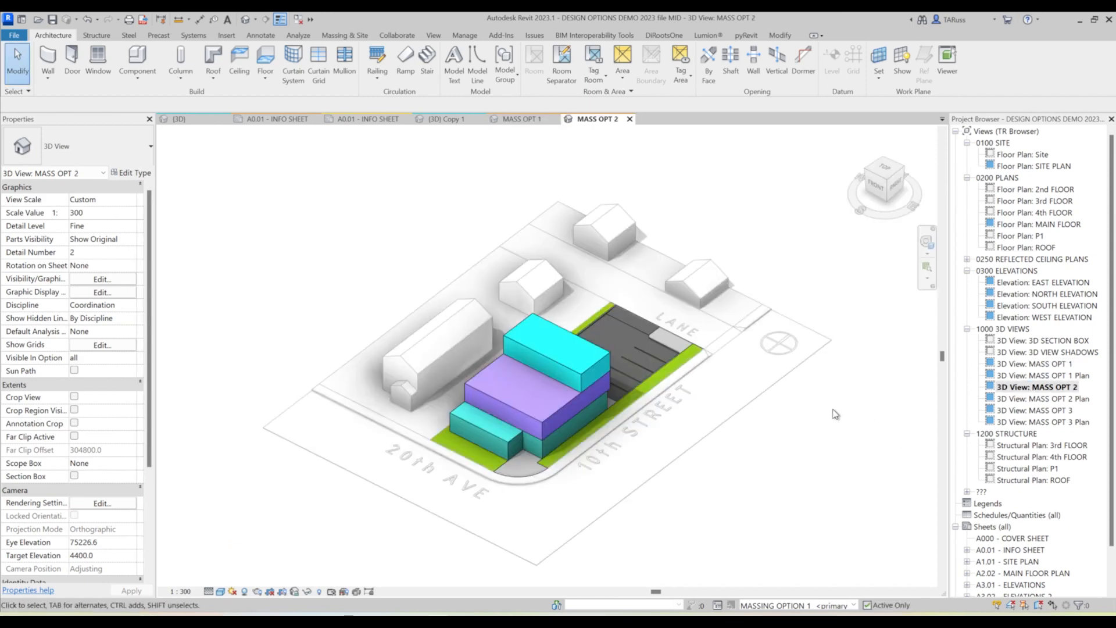
pyautogui.press('v')
pyautogui.press('g')
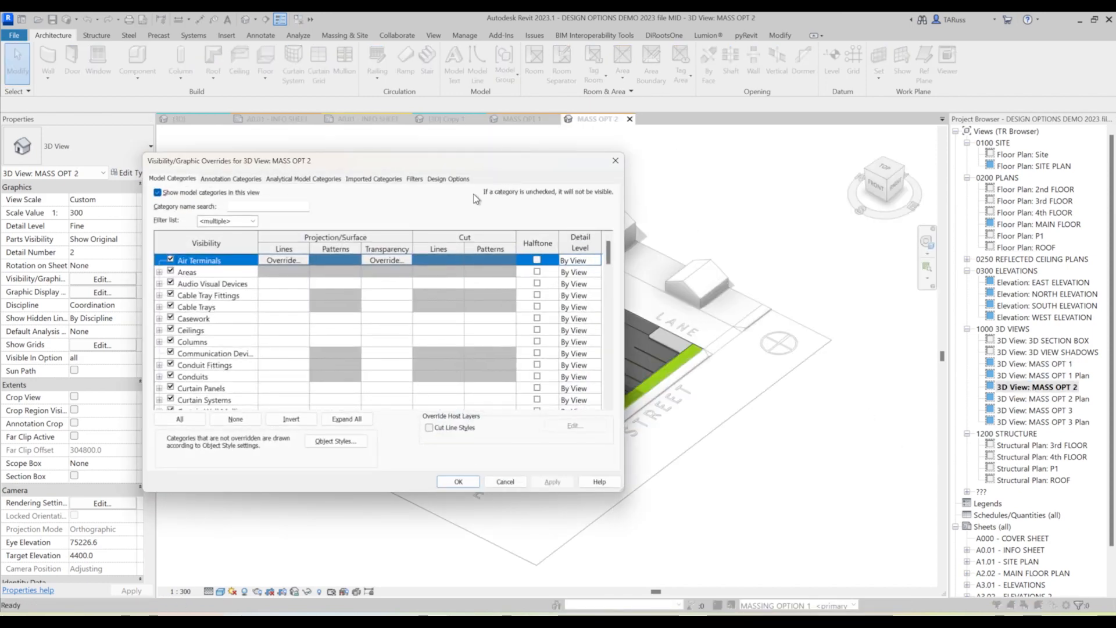
pyautogui.click(449, 179)
pyautogui.click(594, 217)
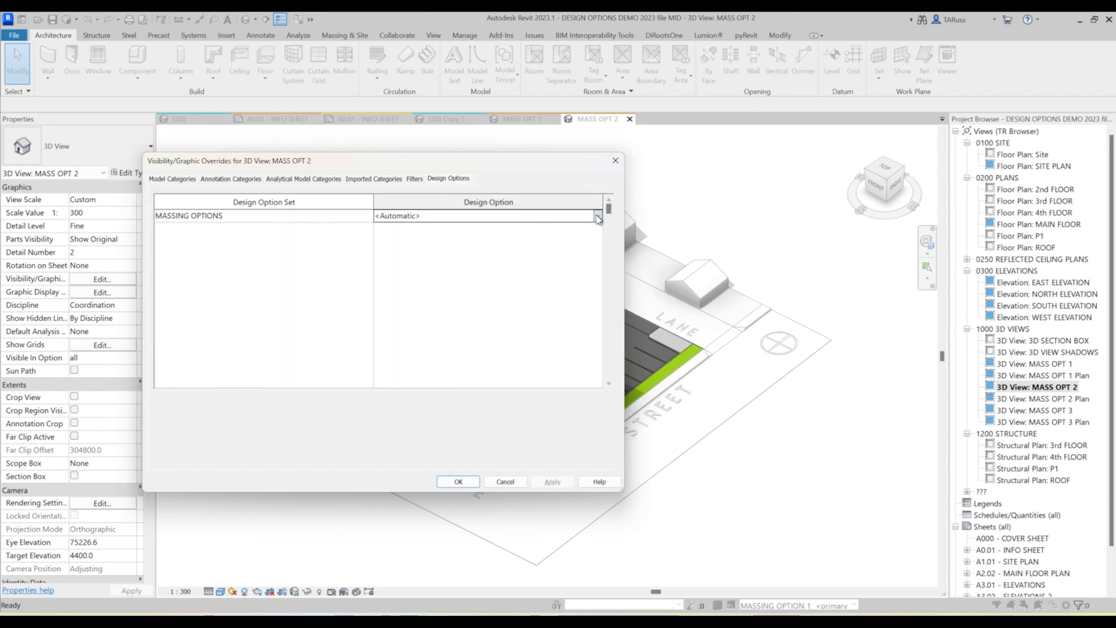
pyautogui.click(596, 216)
pyautogui.click(440, 256)
pyautogui.click(459, 482)
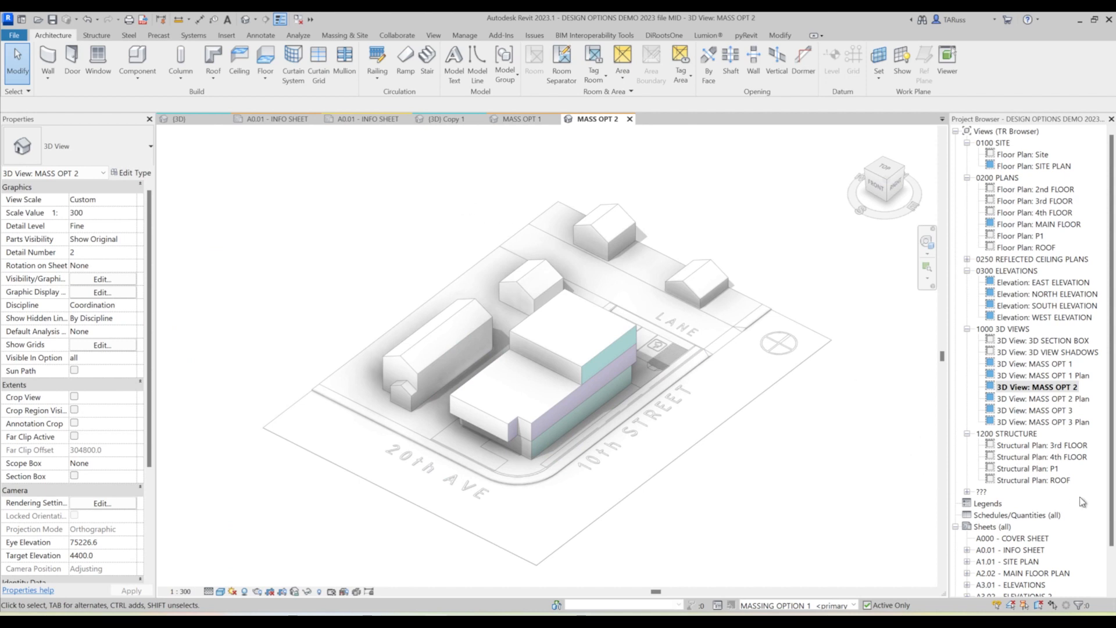
# - Open sheet A0.01 - INFO SHEET in the MID file and set the active design option to Main Model
pyautogui.doubleClick(1015, 550)
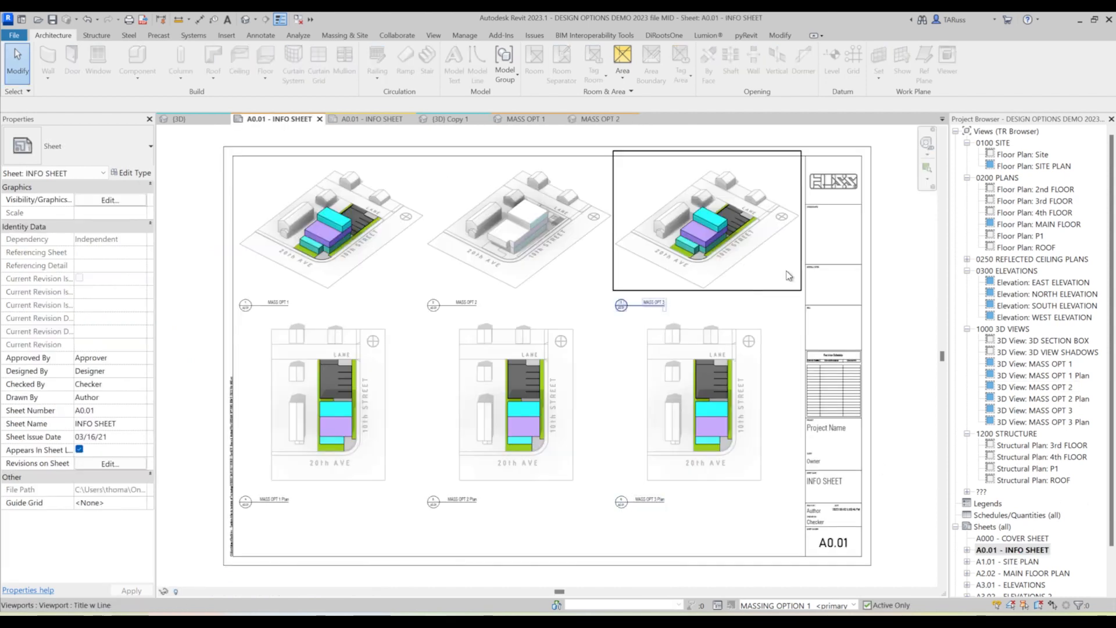
pyautogui.click(854, 606)
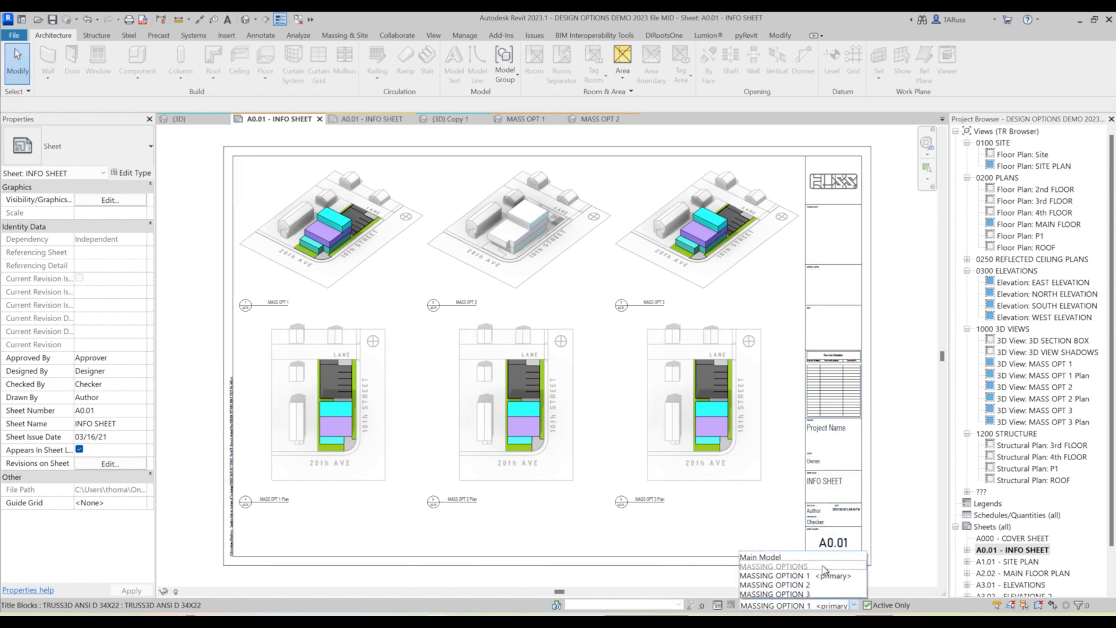
pyautogui.click(780, 558)
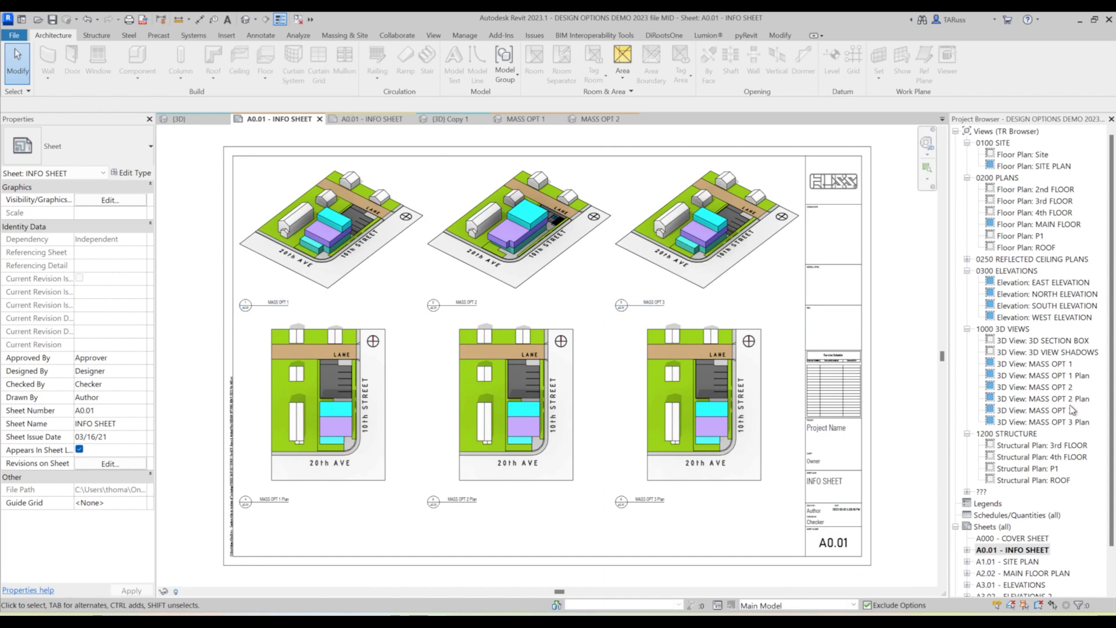
# - Open the MASS OPT 3 3D view and set its visibility override for the MASSING OPTIONS set to MASSING OPTION 3
pyautogui.doubleClick(1046, 411)
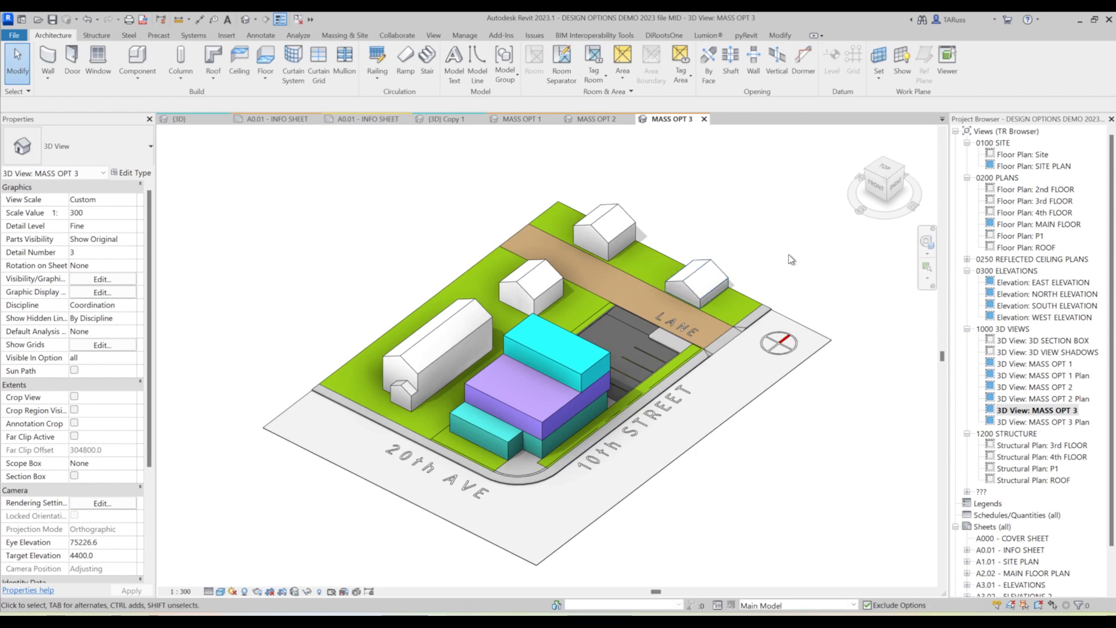
pyautogui.press('v')
pyautogui.press('g')
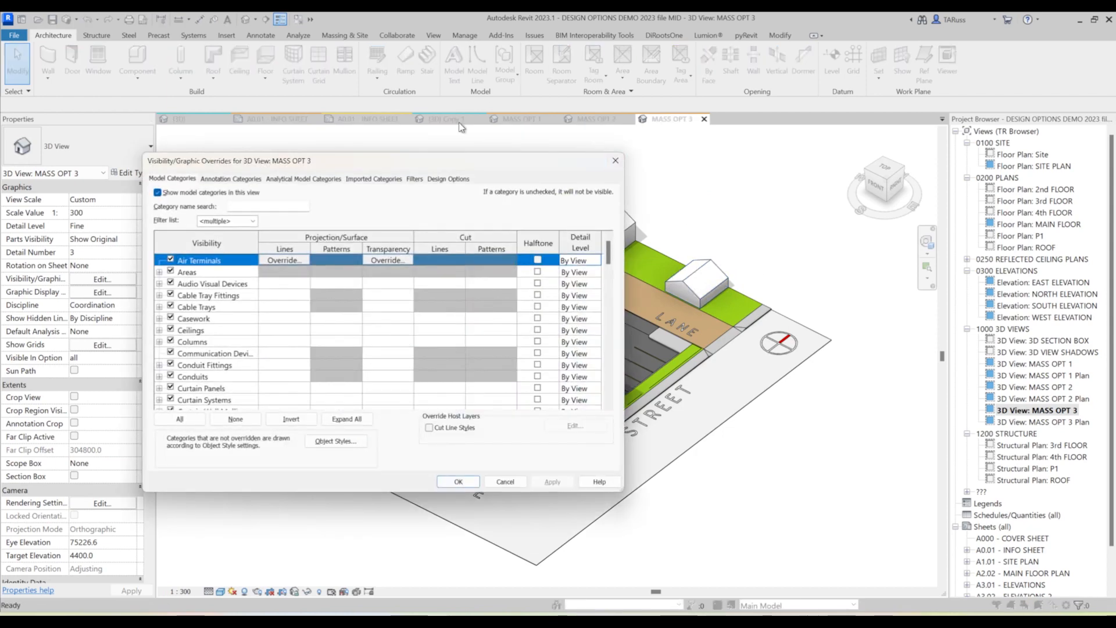
pyautogui.click(449, 179)
pyautogui.click(599, 221)
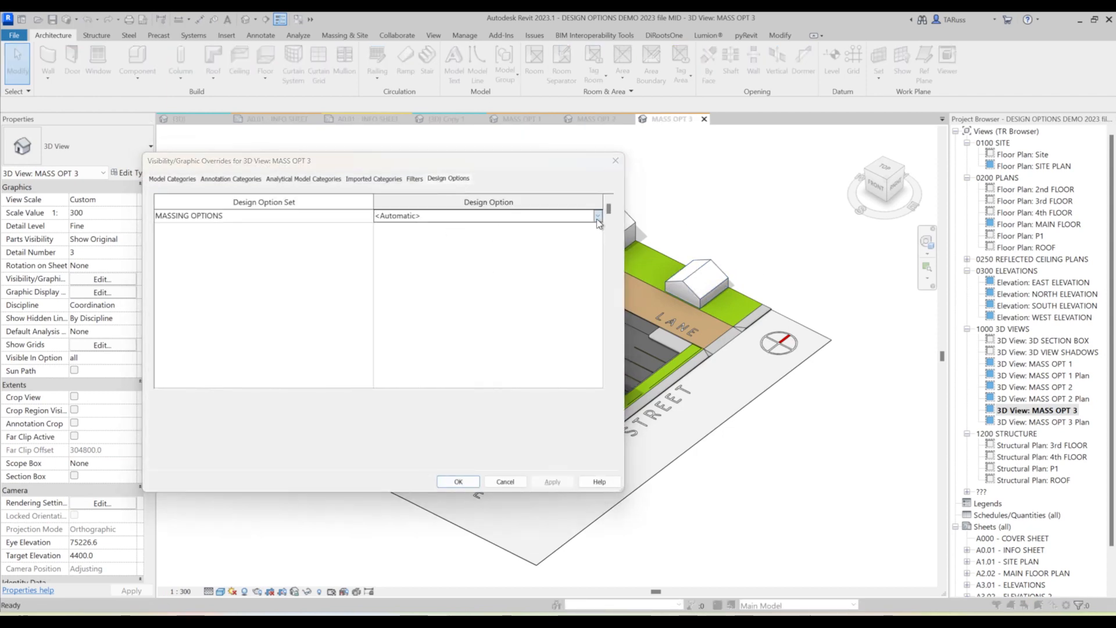
pyautogui.click(599, 221)
pyautogui.click(437, 265)
pyautogui.click(458, 482)
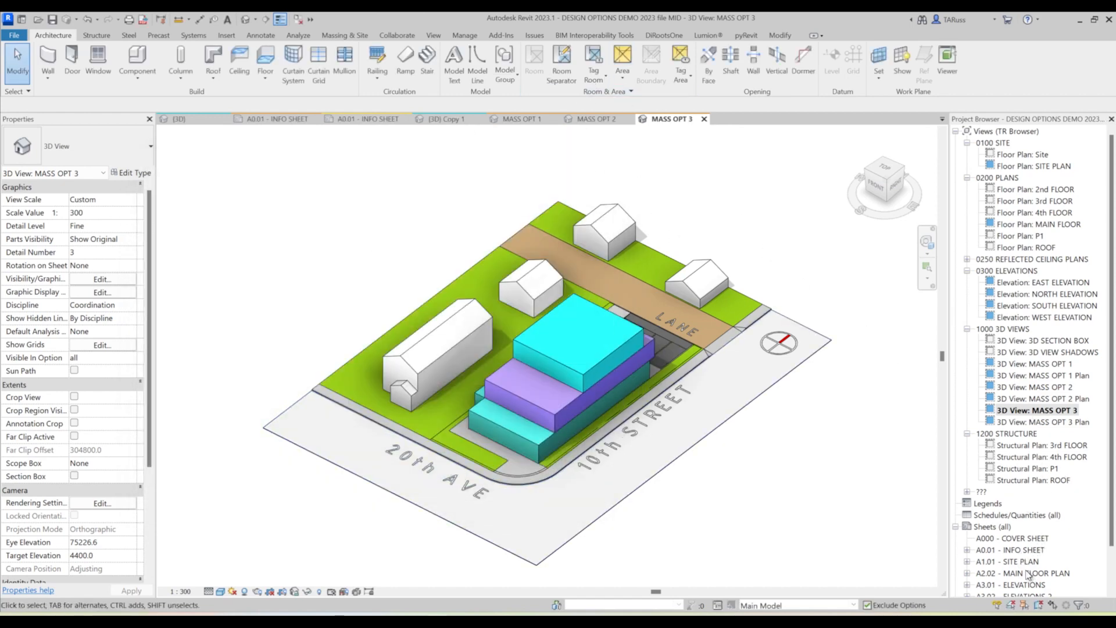
# - Review the viewports on sheet A0.01 in the MID file and compare them with the same sheet in the END file
pyautogui.doubleClick(1023, 550)
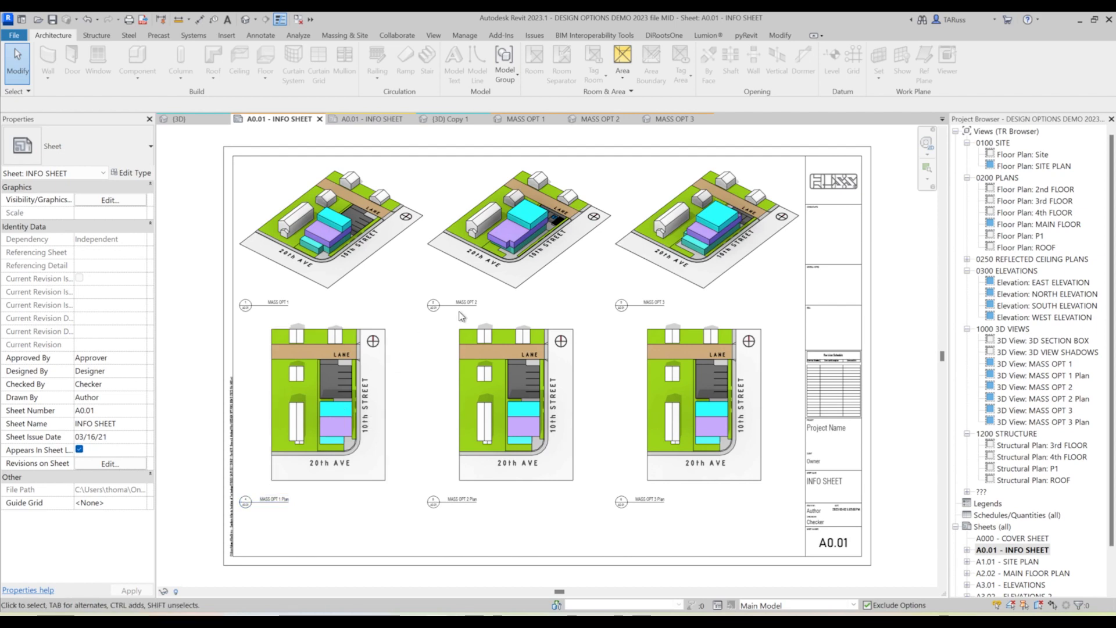
pyautogui.hotkey('ctrl', 'Tab')
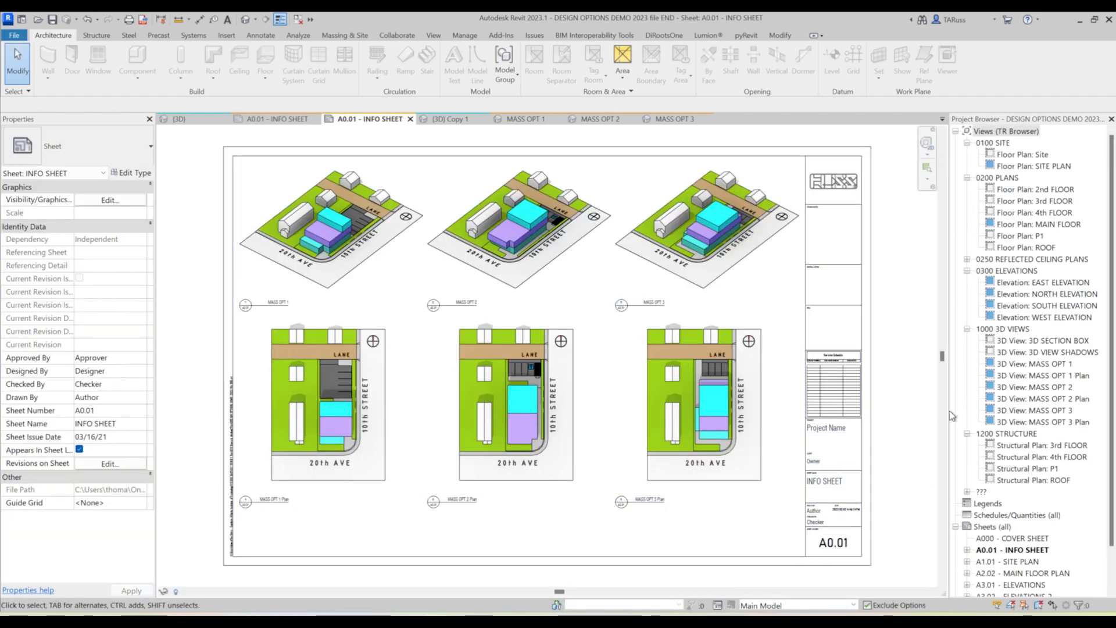